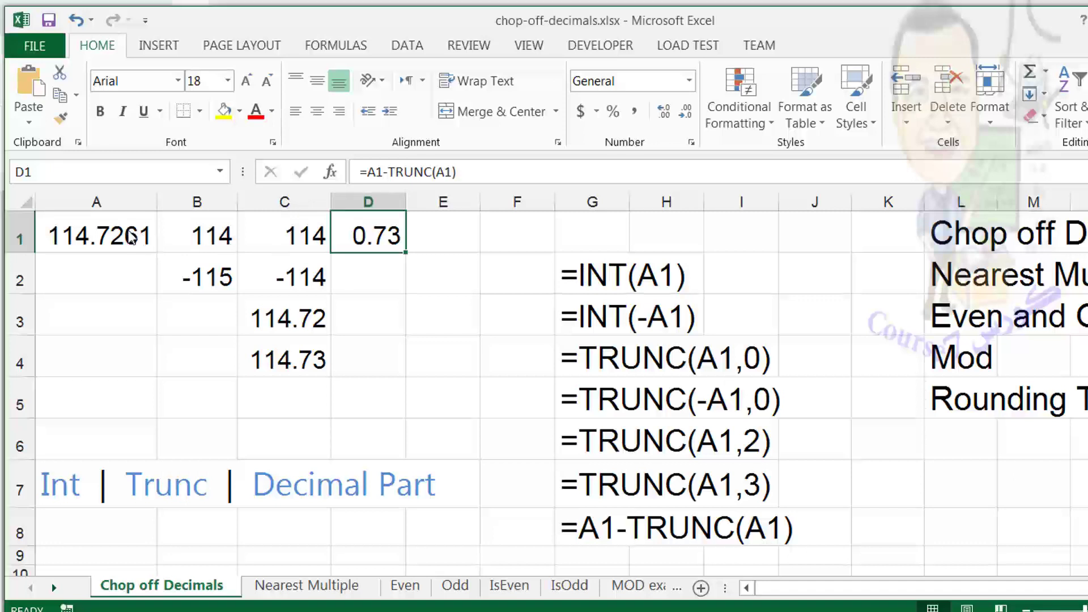
Compare the original 114.7261 in A1 with the INT results in B1–B2 and TRUNC in C1.
click(114, 233)
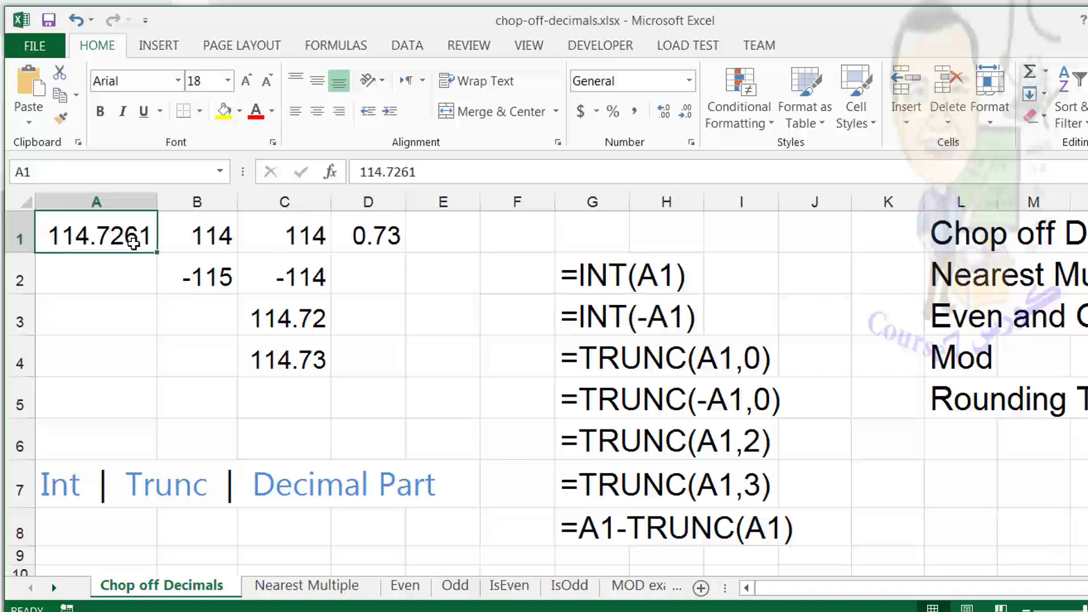
click(218, 237)
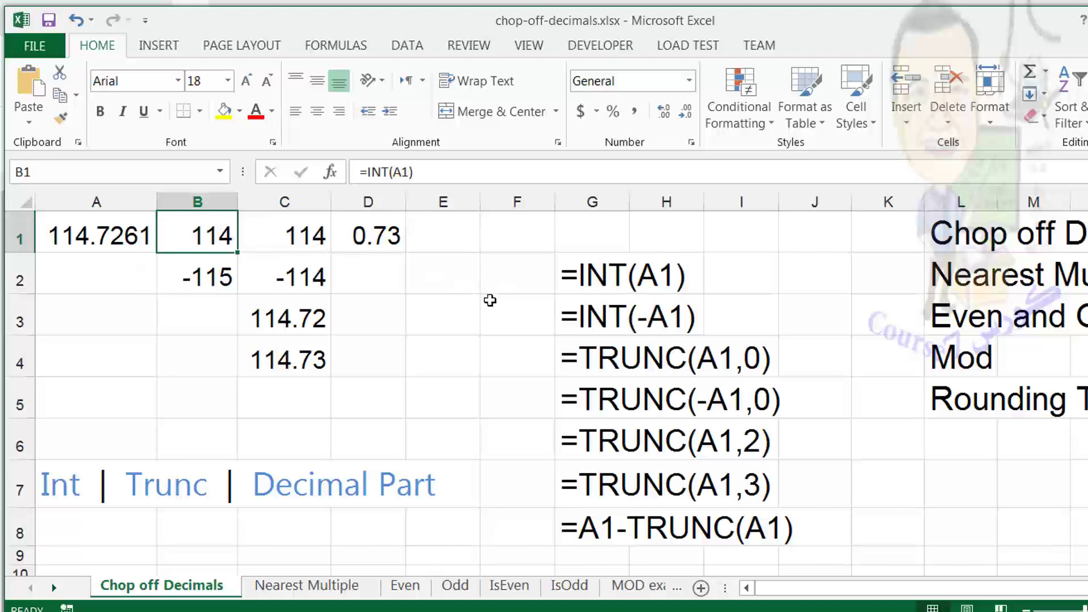
click(222, 270)
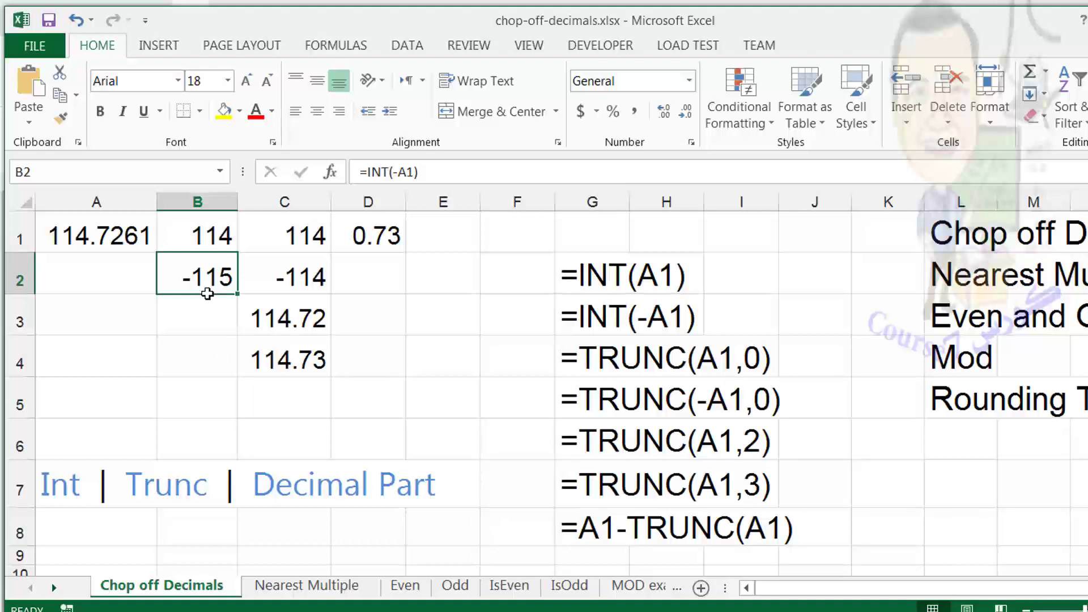
click(218, 248)
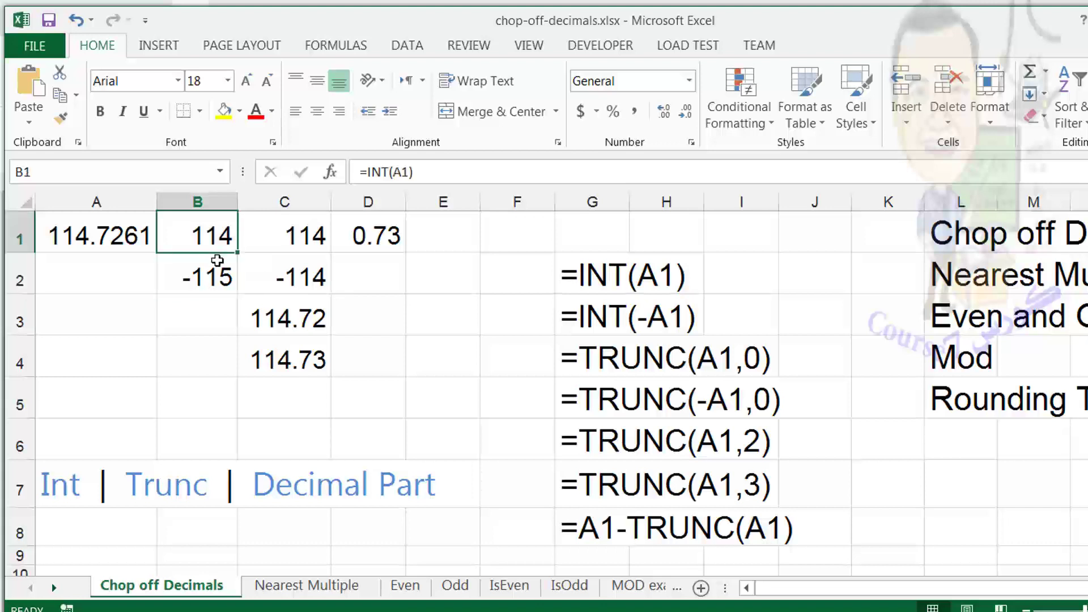
click(218, 277)
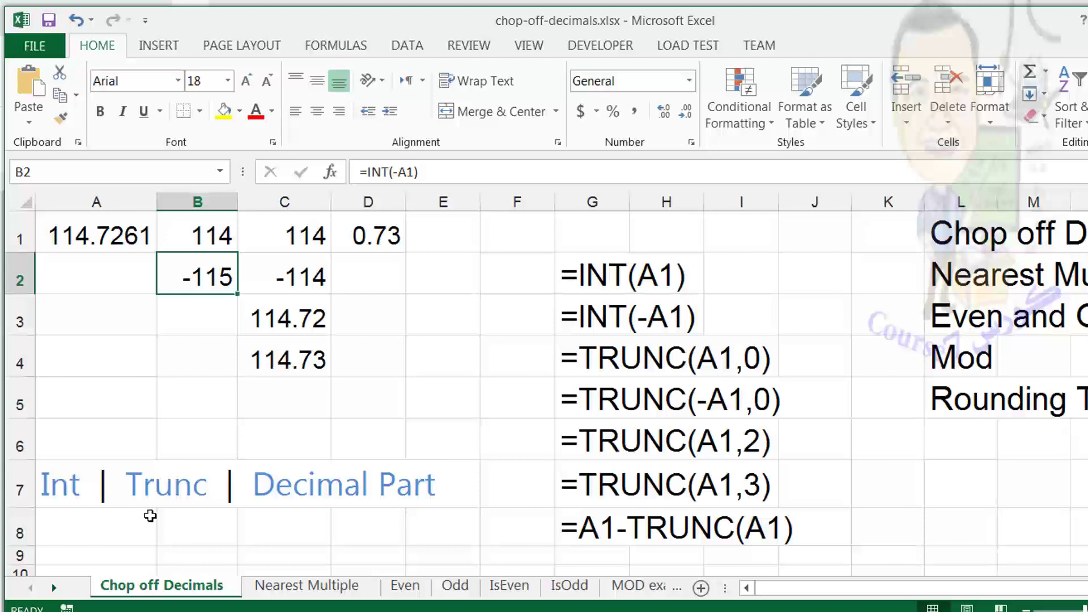
click(291, 241)
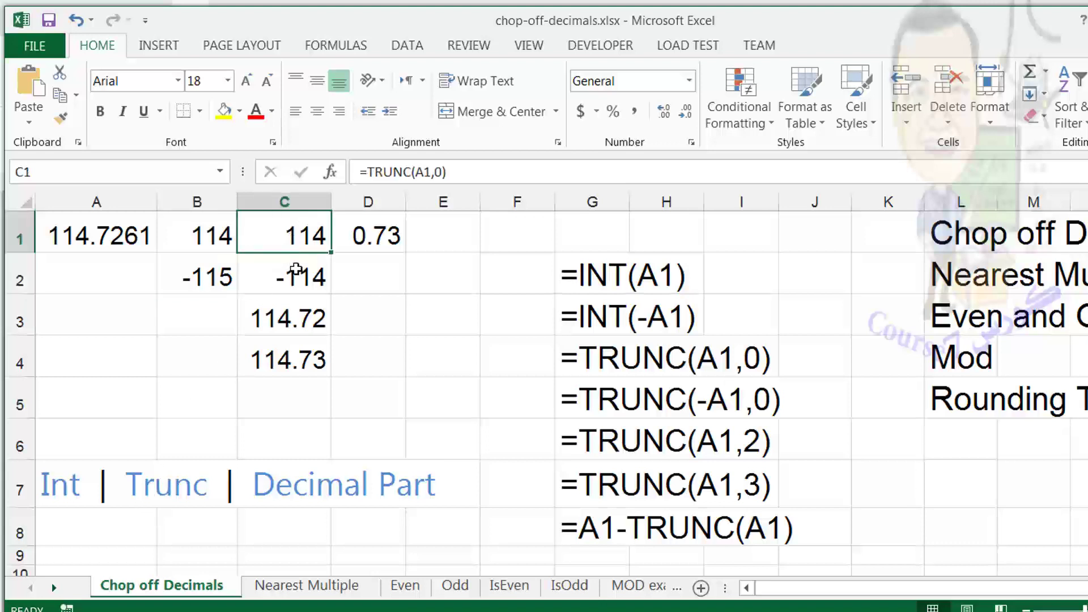
click(199, 239)
Compare INT and TRUNC of the negated value, then check TRUNC to two and three decimals in C3–C4.
click(214, 282)
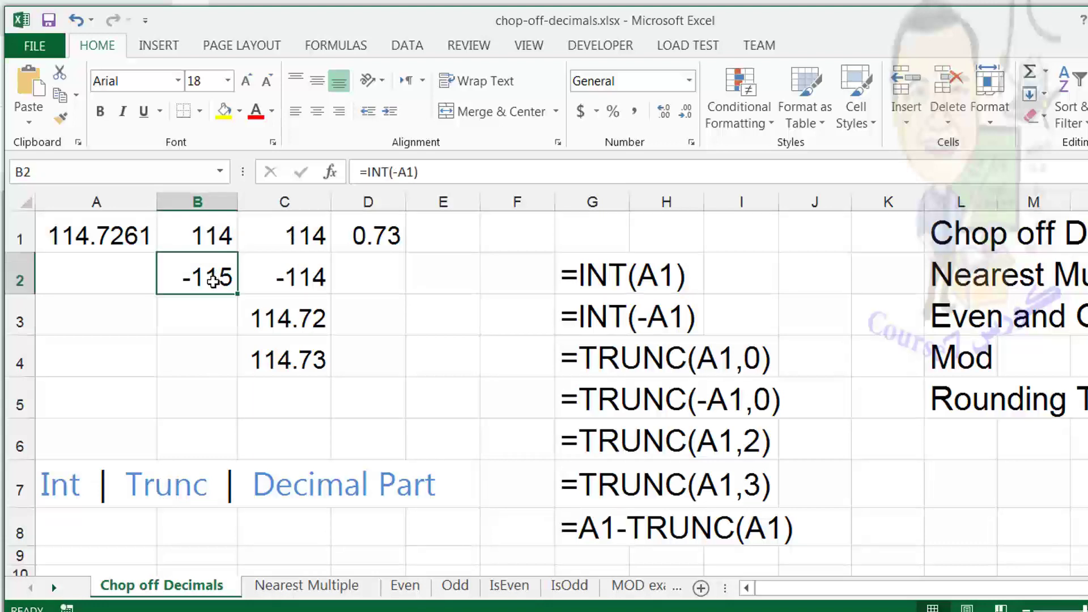
click(280, 245)
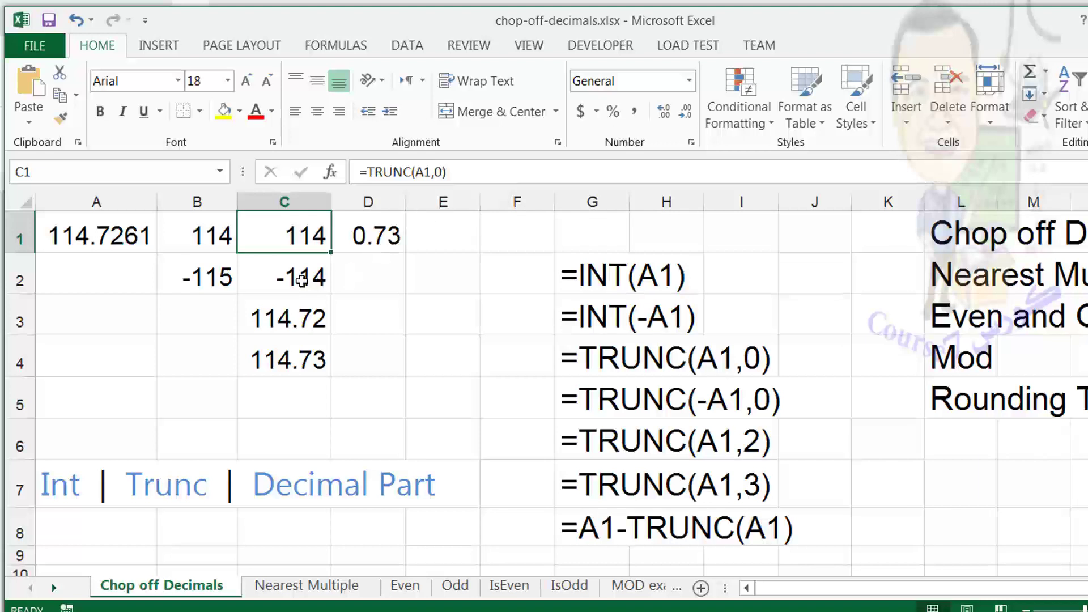
click(302, 280)
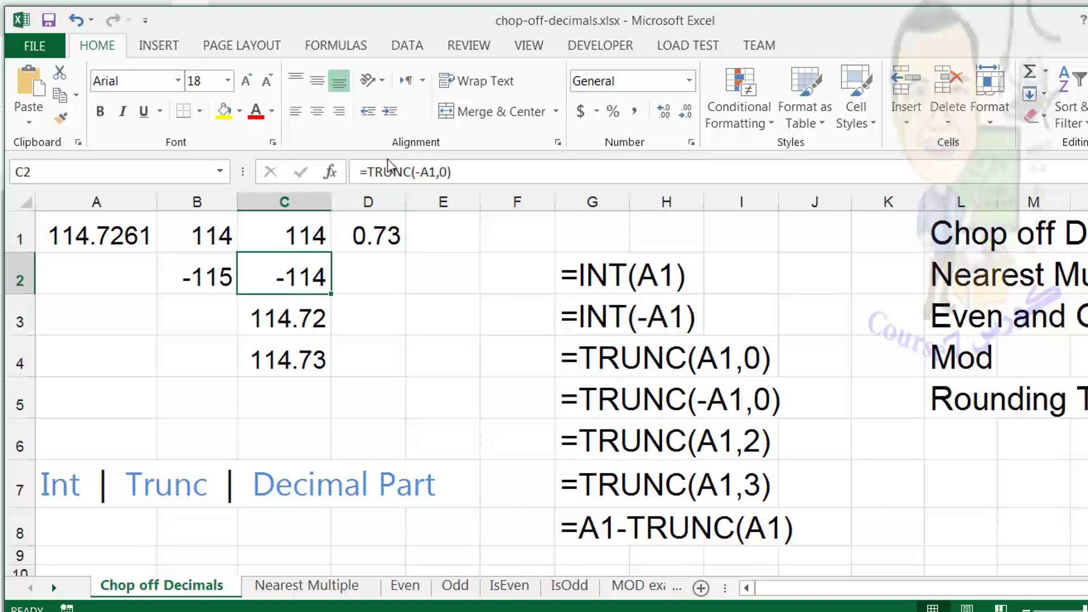
click(198, 275)
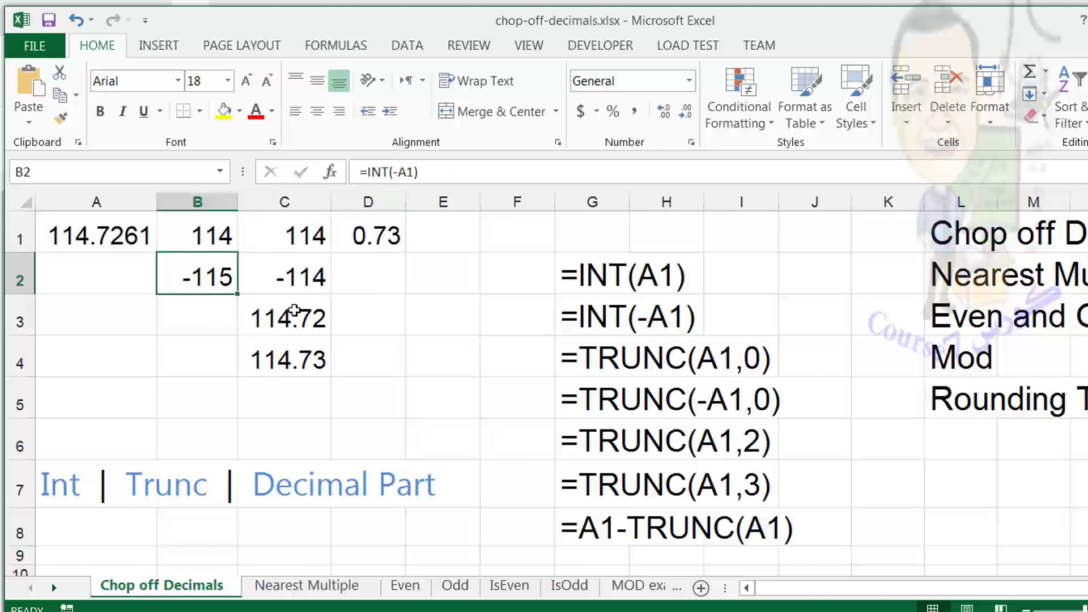
click(301, 277)
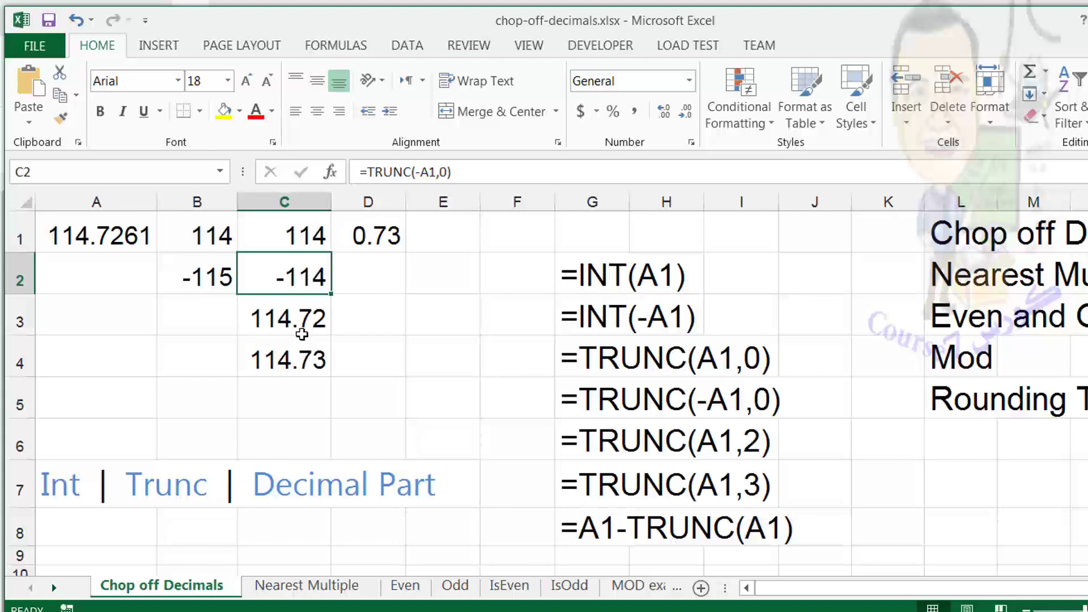
click(301, 334)
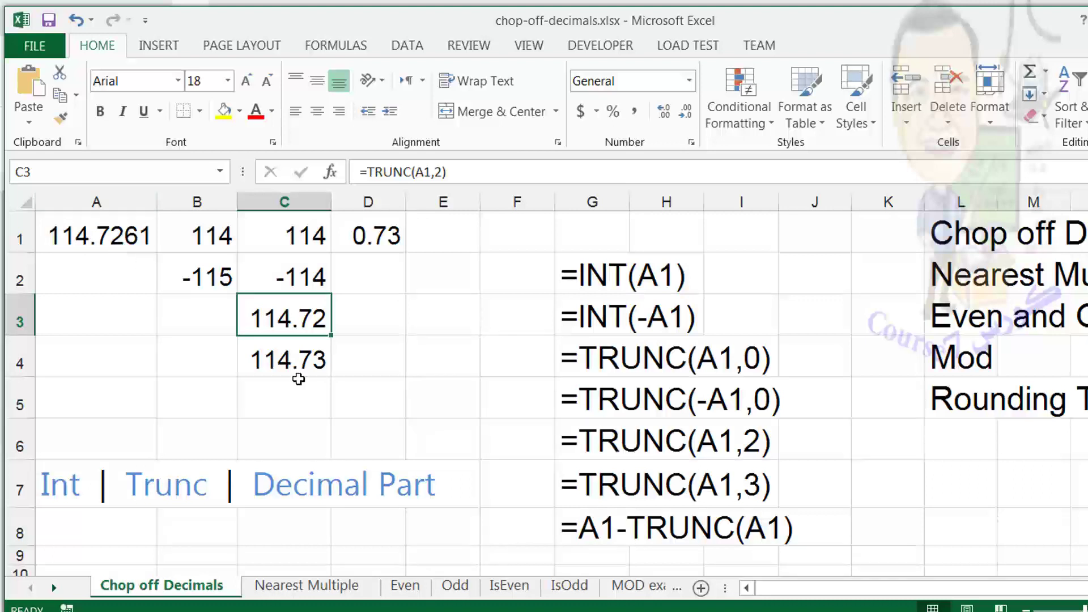
click(295, 362)
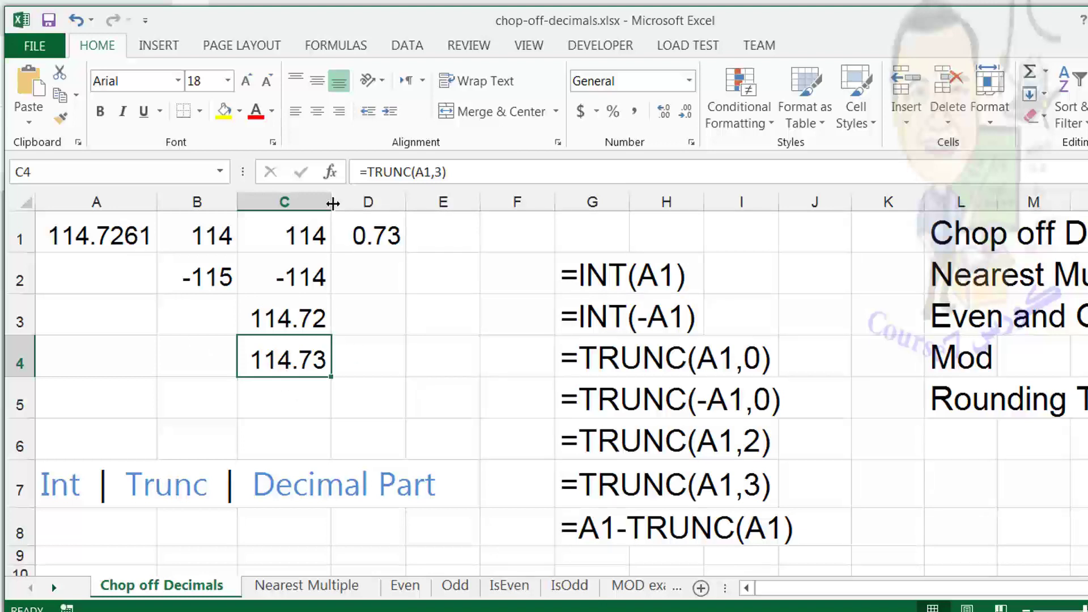
Widen column C to show 114.726 and column D to show 0.7261 in full.
drag(332, 203, 374, 203)
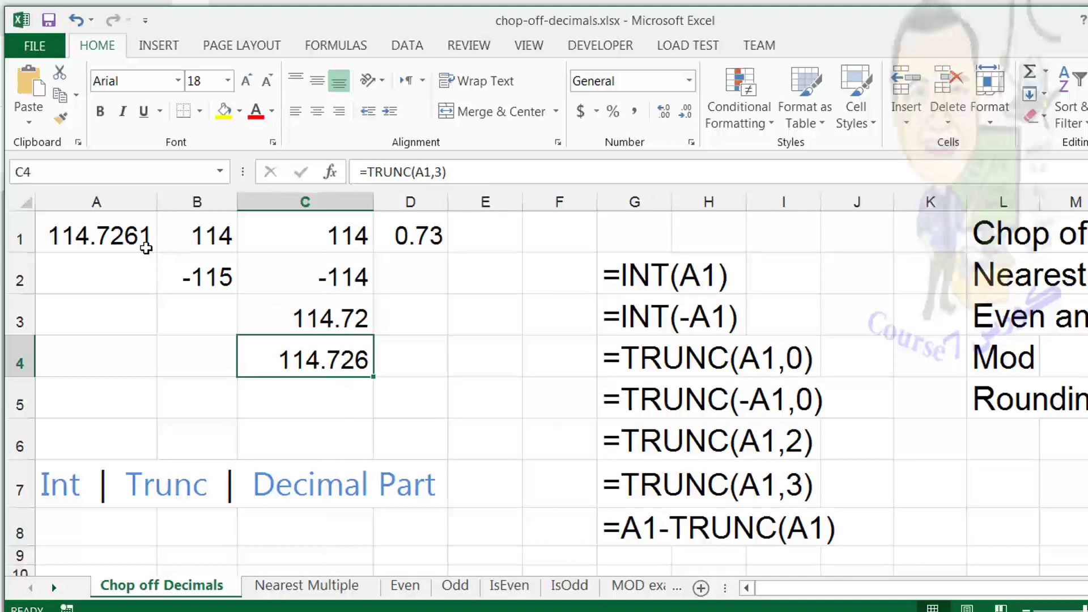
click(419, 243)
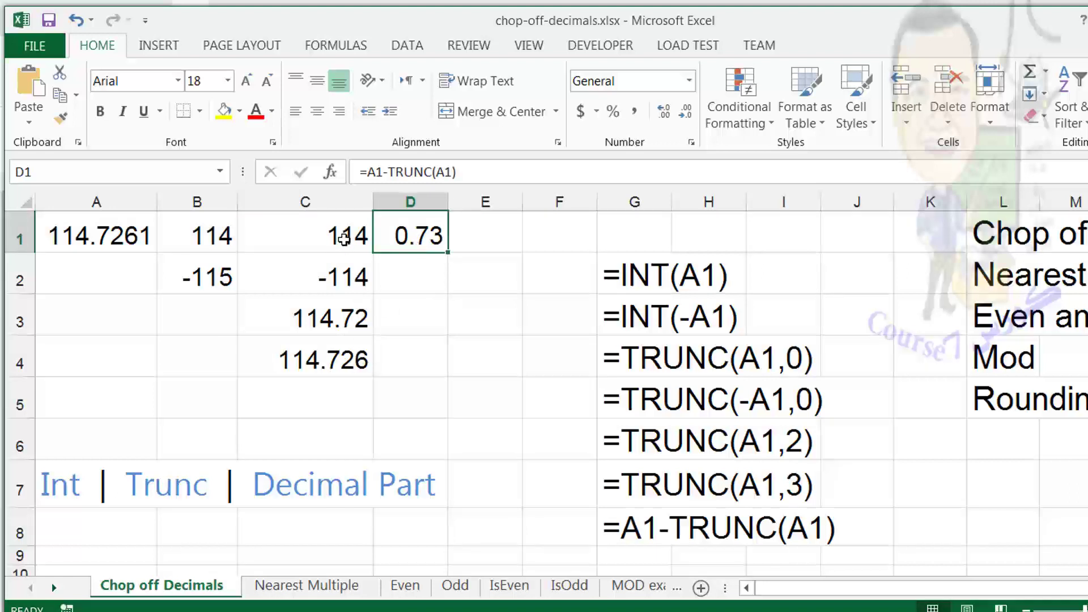
click(327, 283)
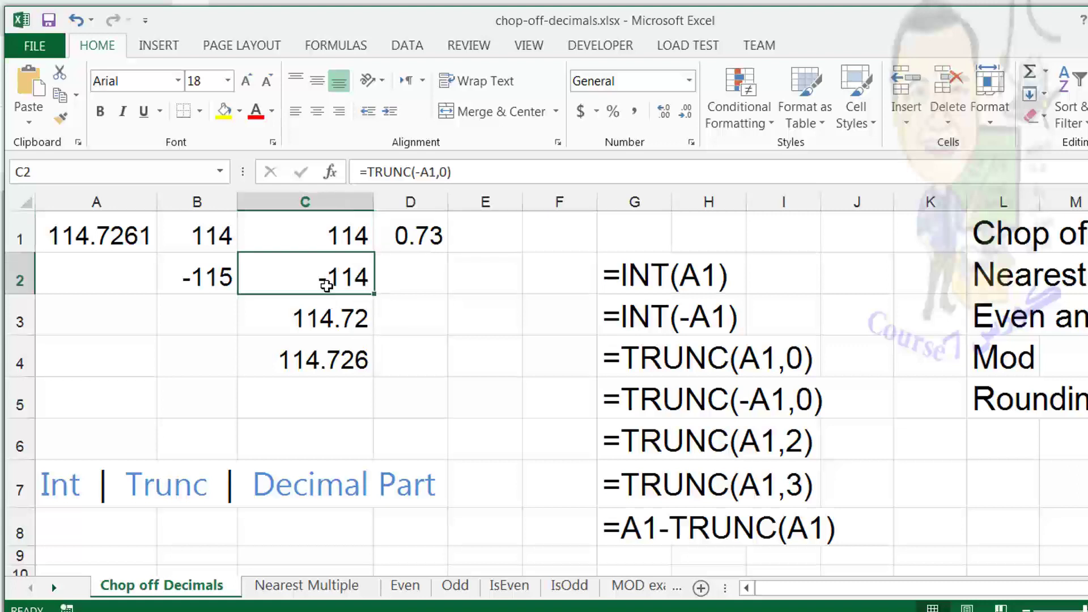
click(339, 236)
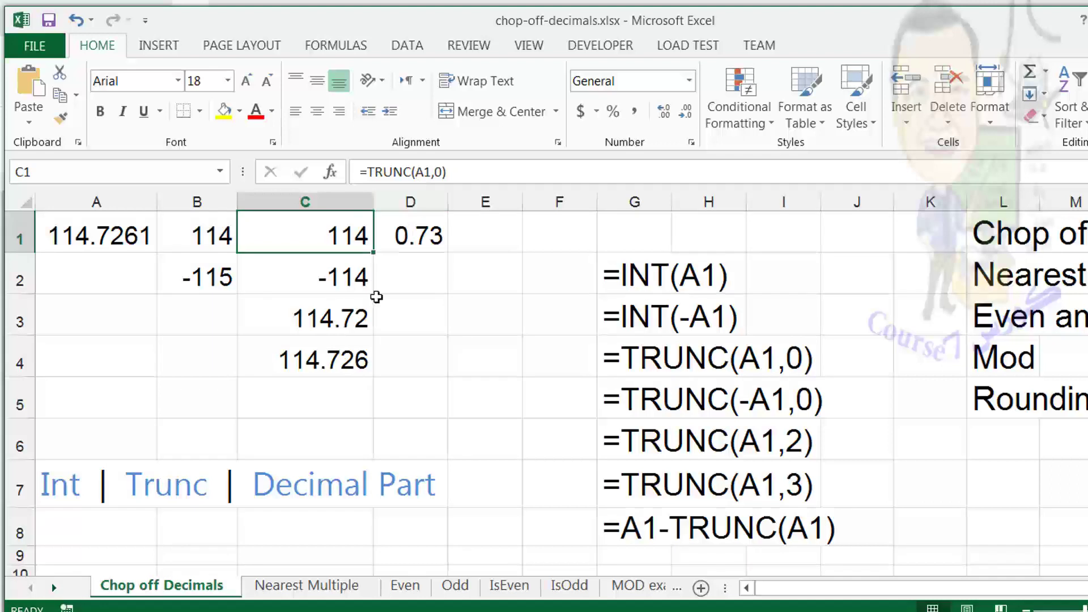
click(408, 238)
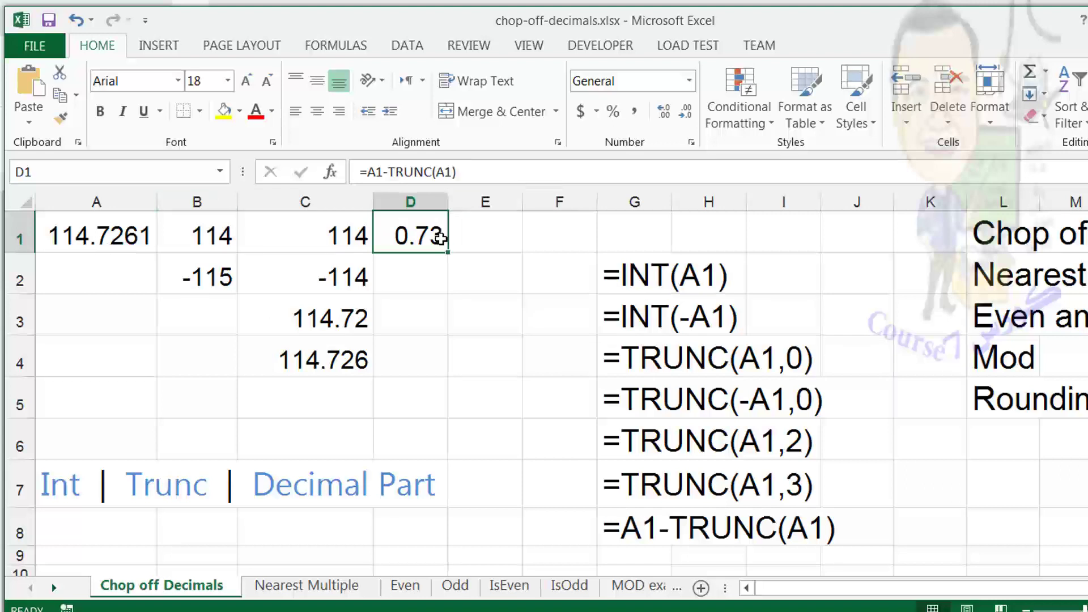
drag(443, 202, 527, 202)
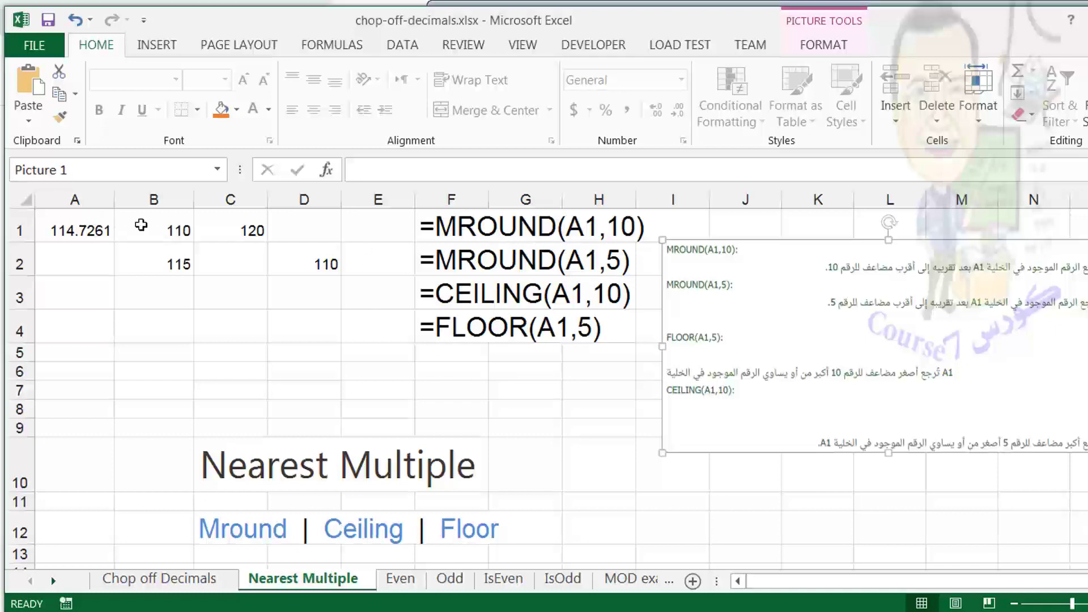
click(164, 229)
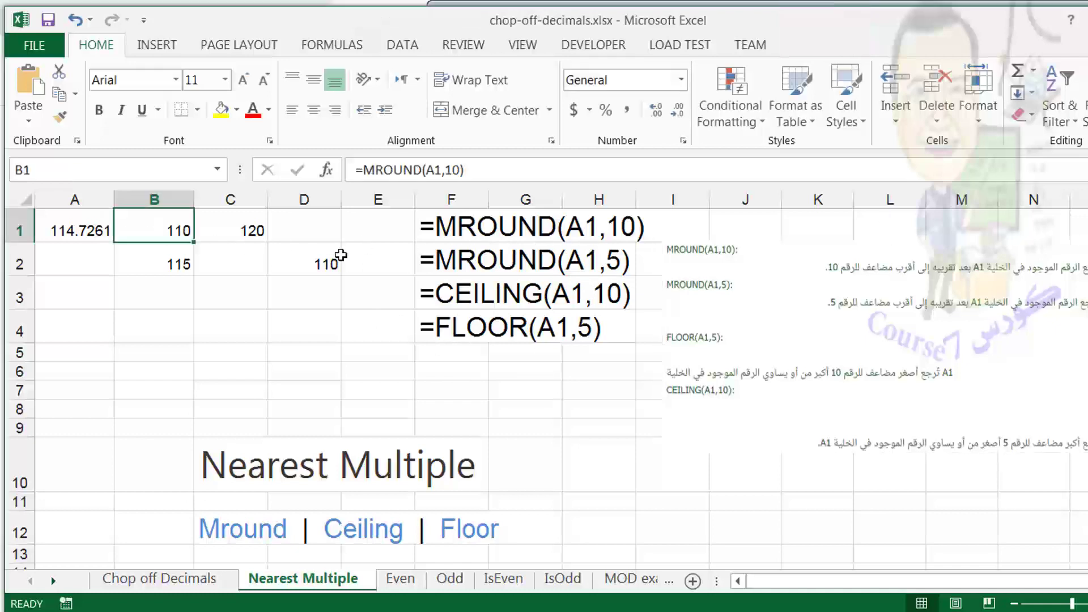
click(763, 306)
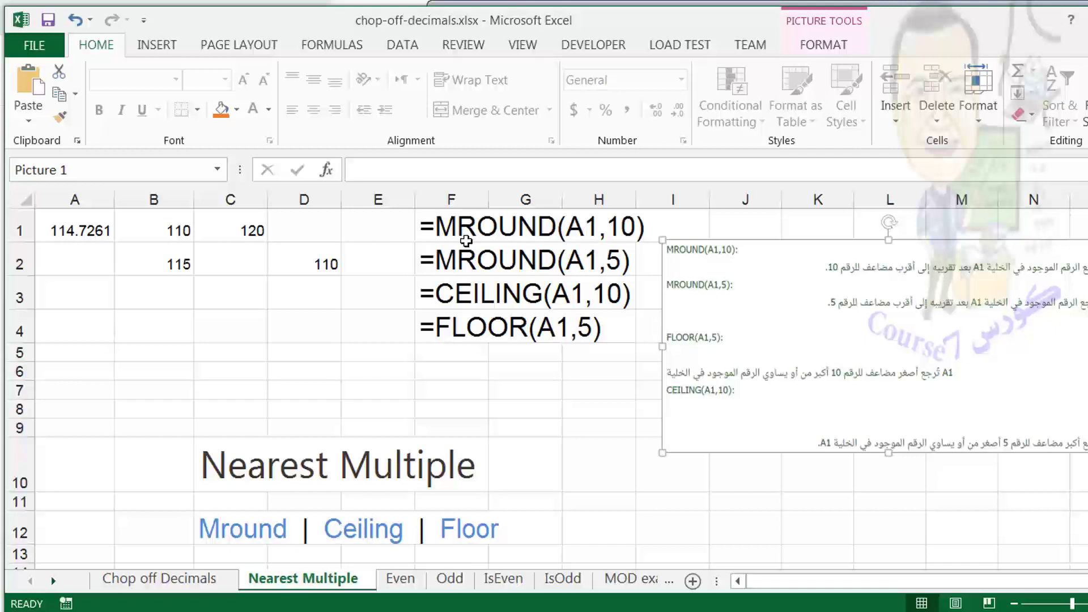
click(180, 230)
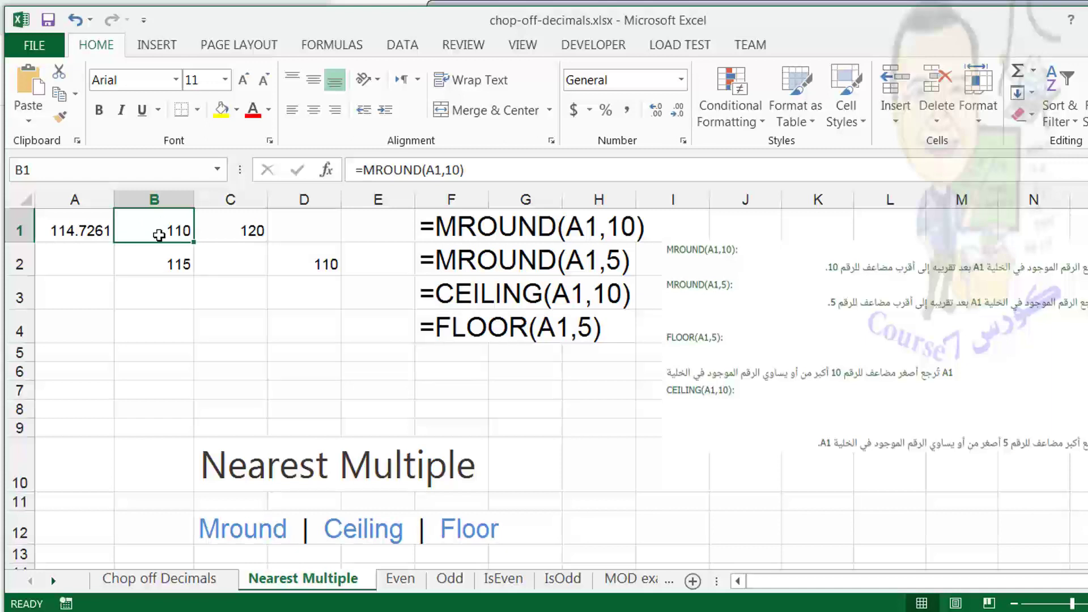
click(175, 265)
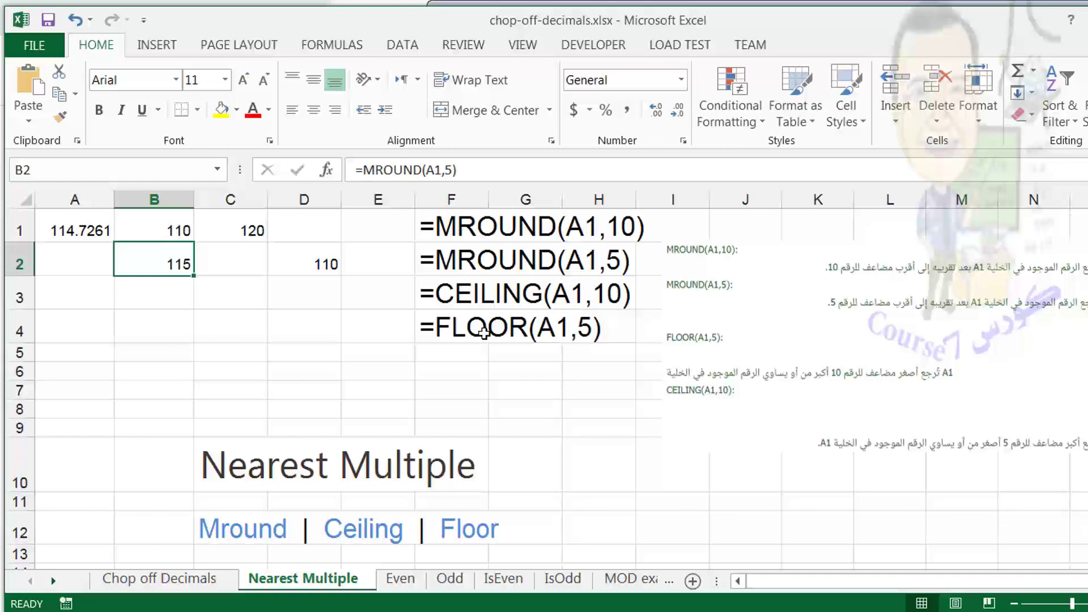
Check the CEILING-to-10 result in C1 and the FLOOR-to-5 result in D2.
click(253, 236)
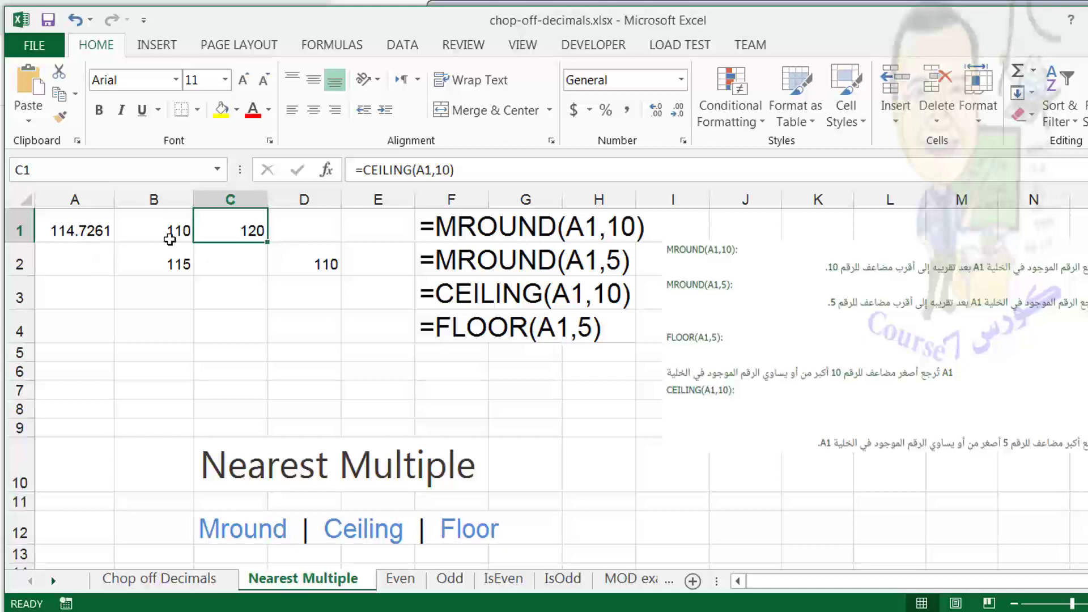
click(307, 261)
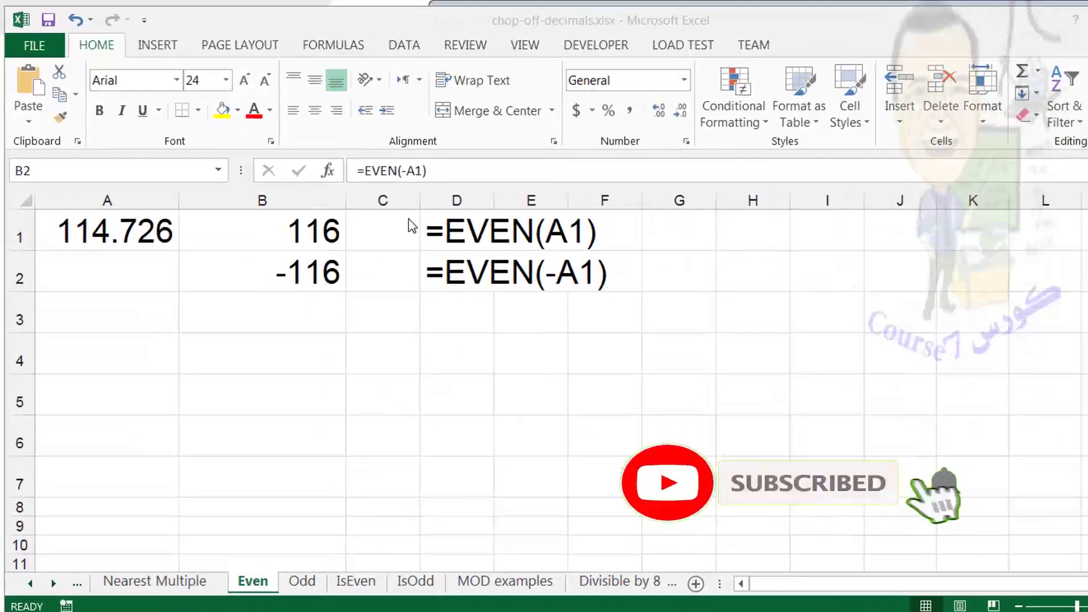
Check the EVEN results for 114.726 and its negative, then the ODD result for the negated value.
click(301, 231)
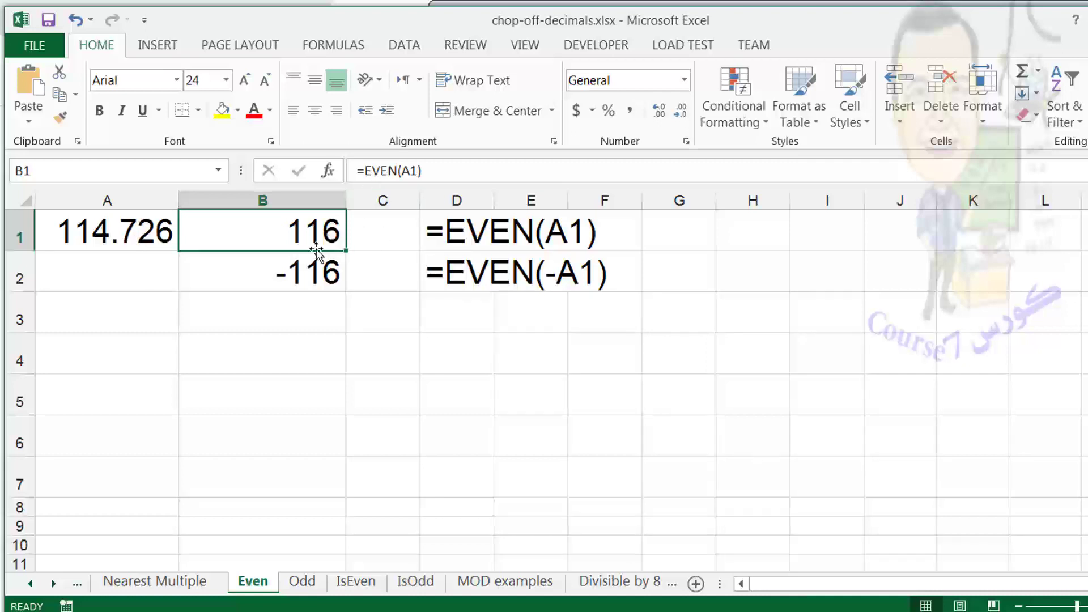
click(304, 272)
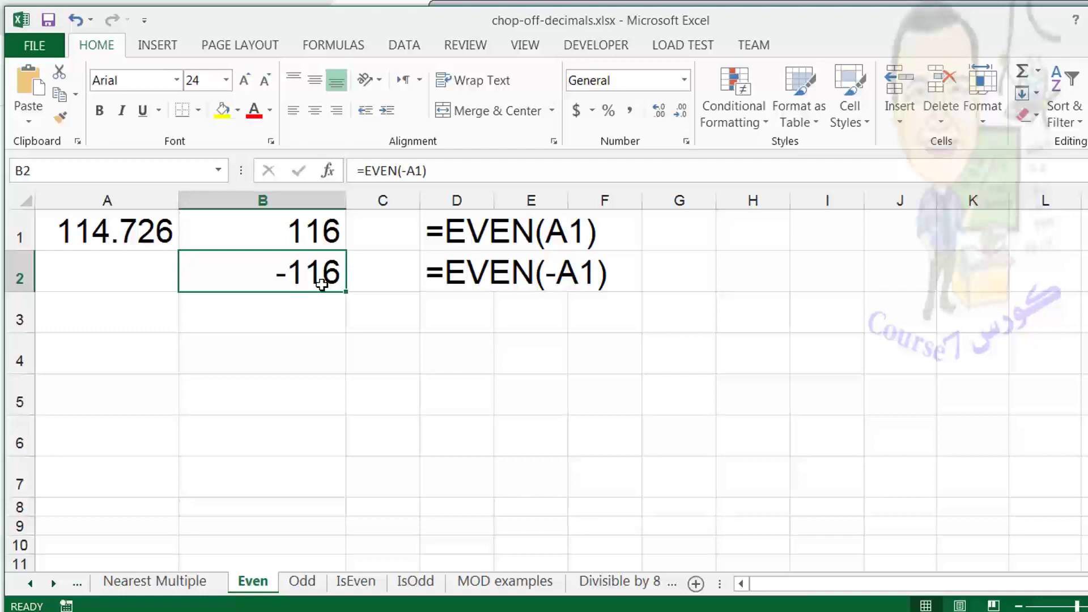
click(304, 582)
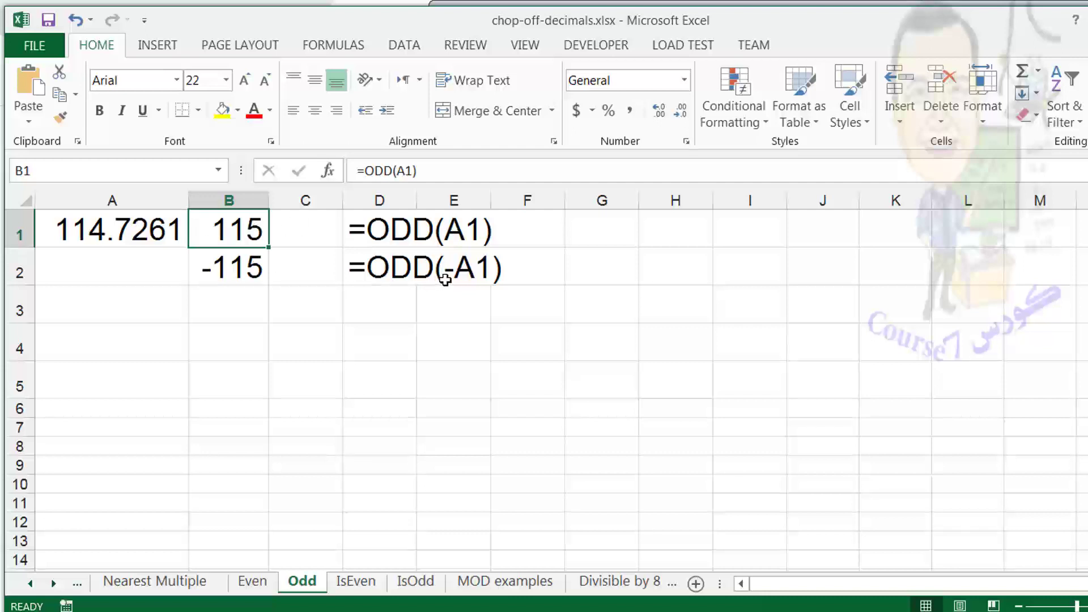
click(238, 273)
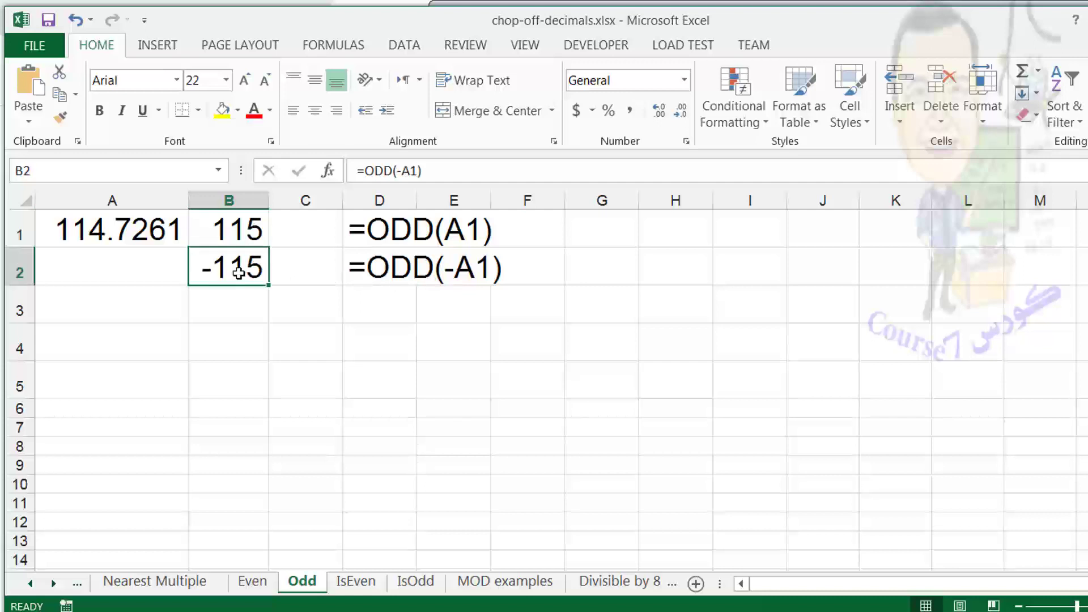
click(363, 585)
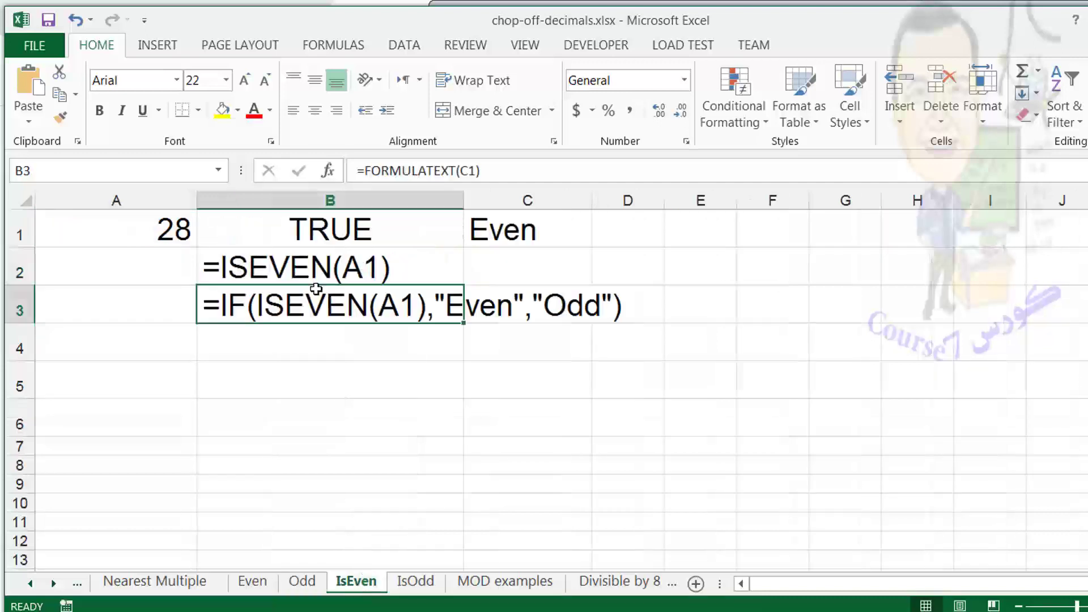
click(288, 277)
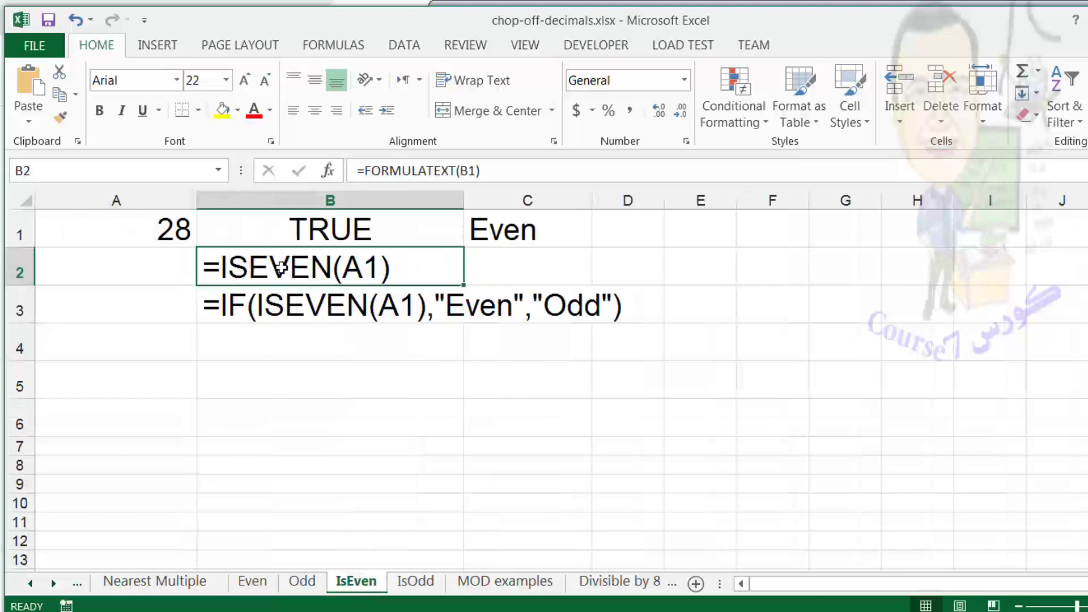
click(334, 232)
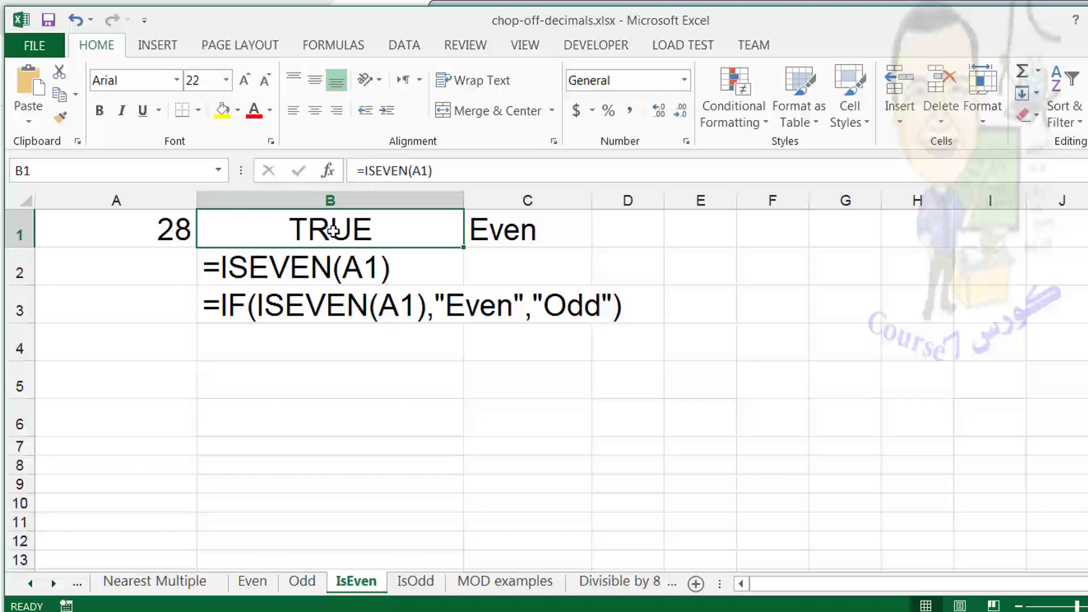
click(493, 231)
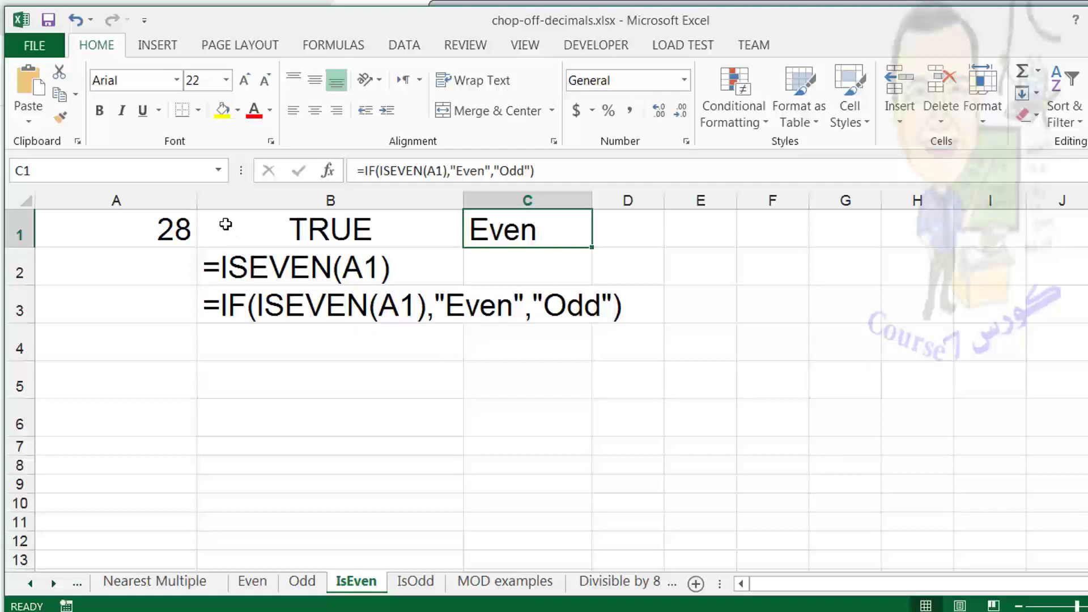
click(167, 232)
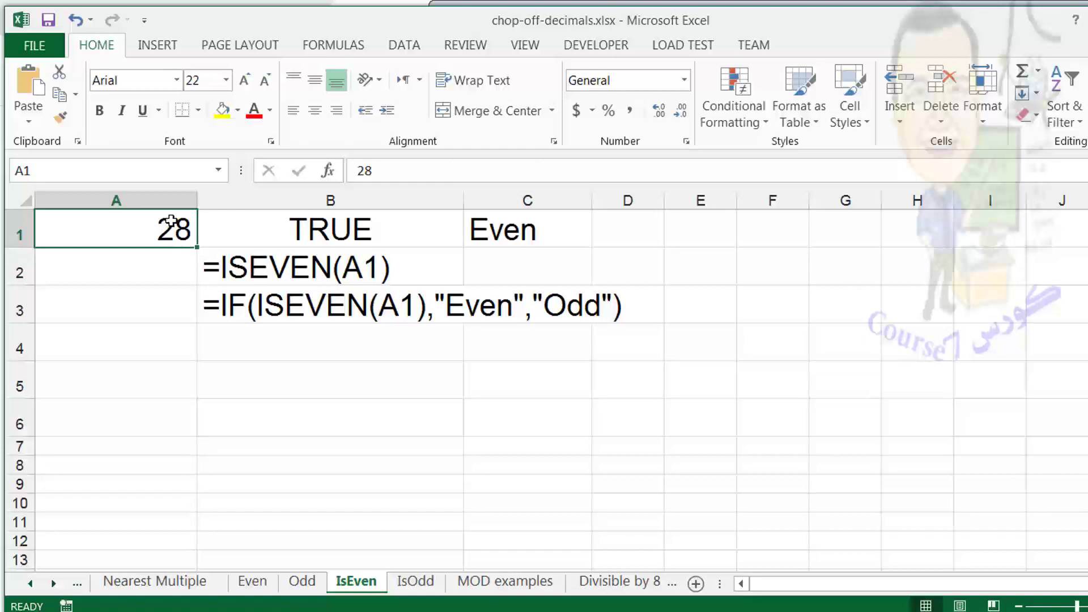
Enter 27 in A1 to get FALSE and Odd, then change it to 30 for TRUE and Even.
text(2)
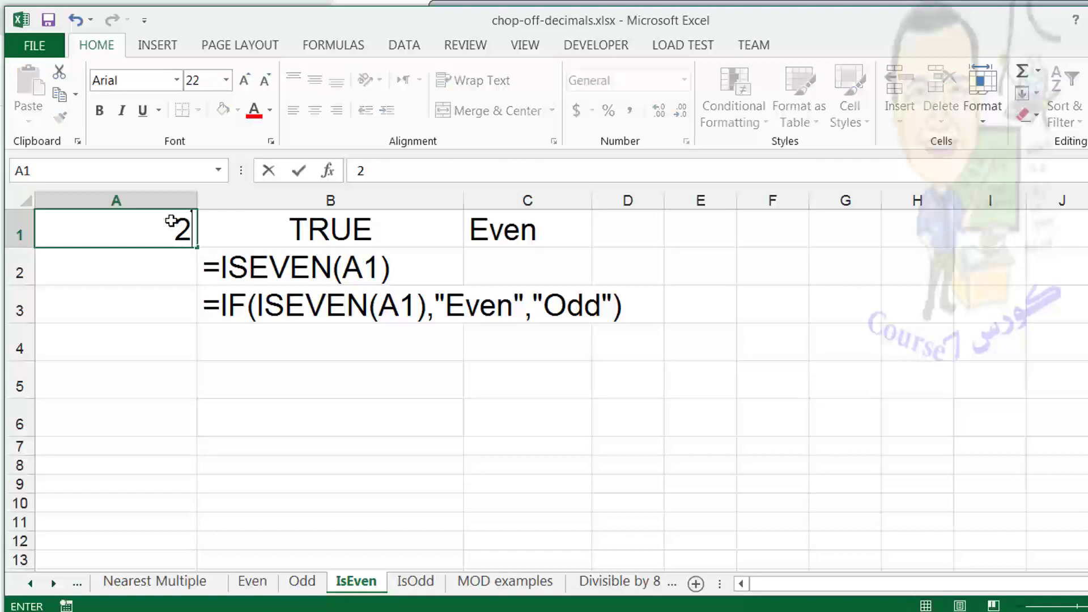
text(7)
click(252, 356)
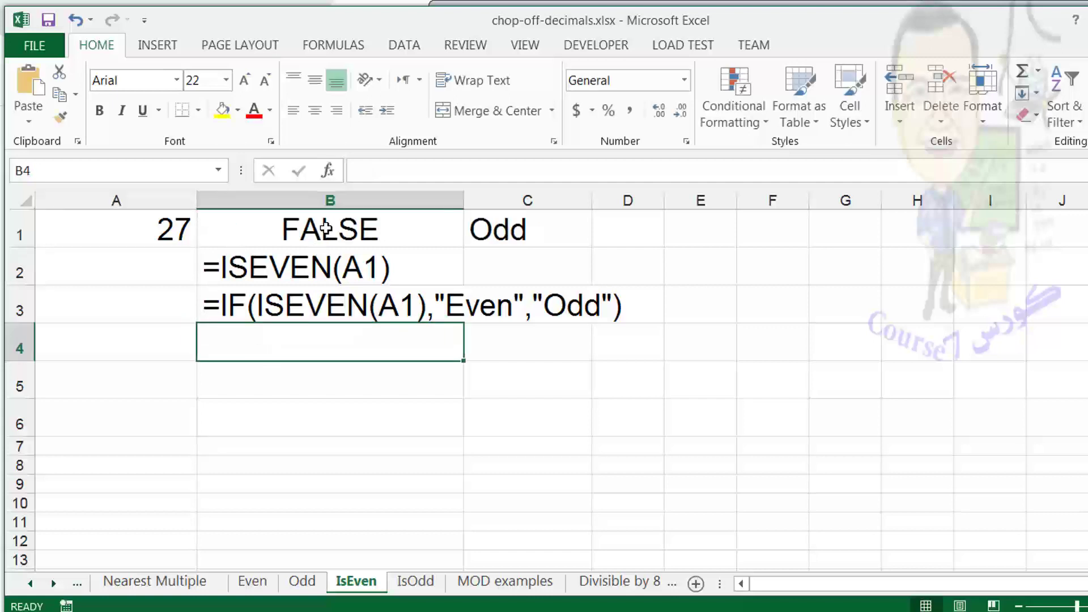
click(172, 232)
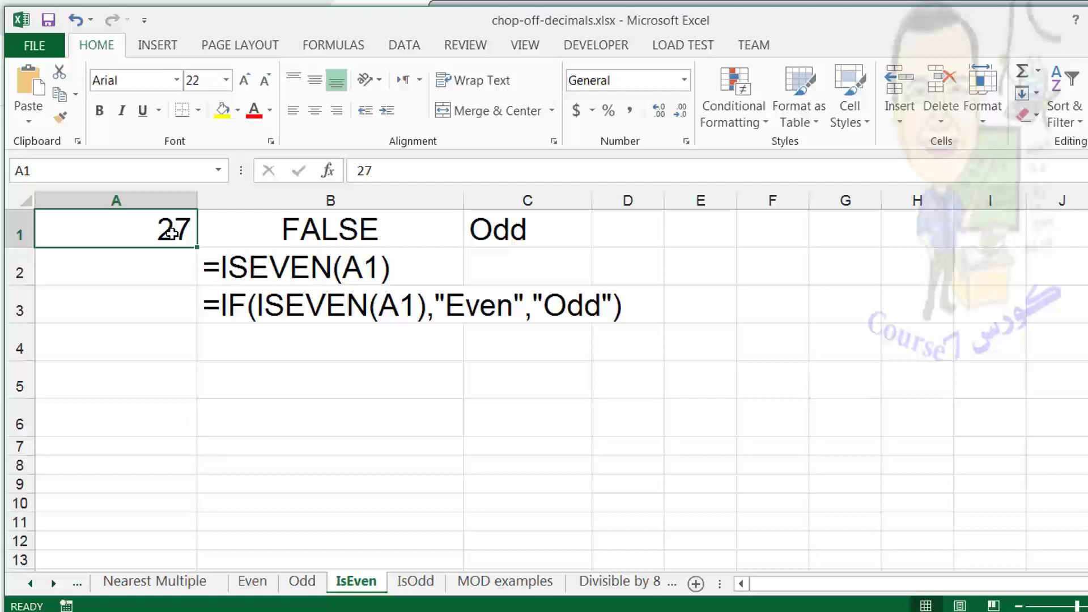
text(30)
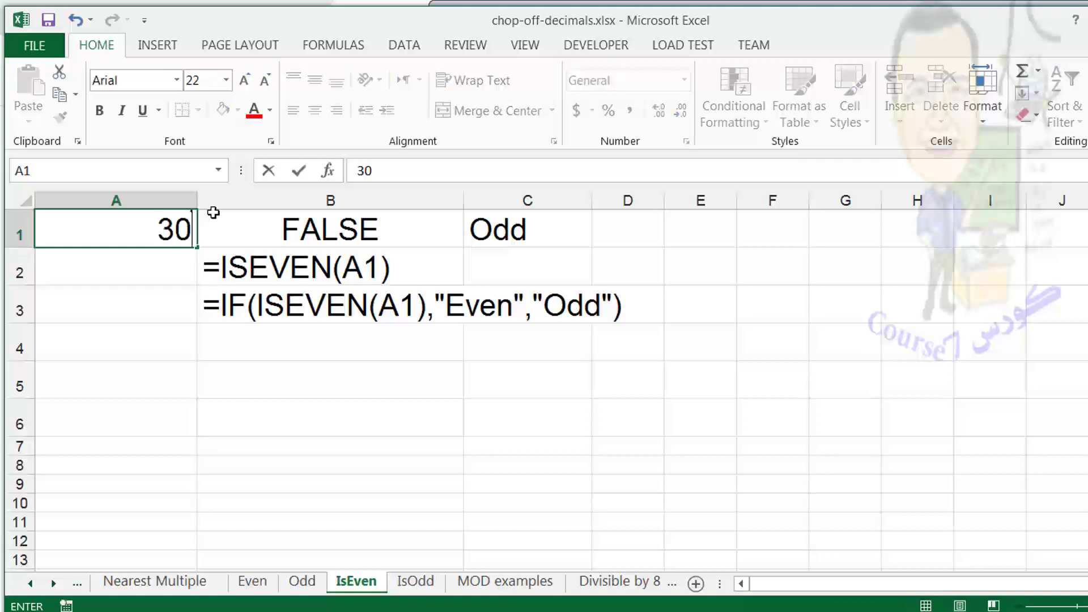
click(207, 351)
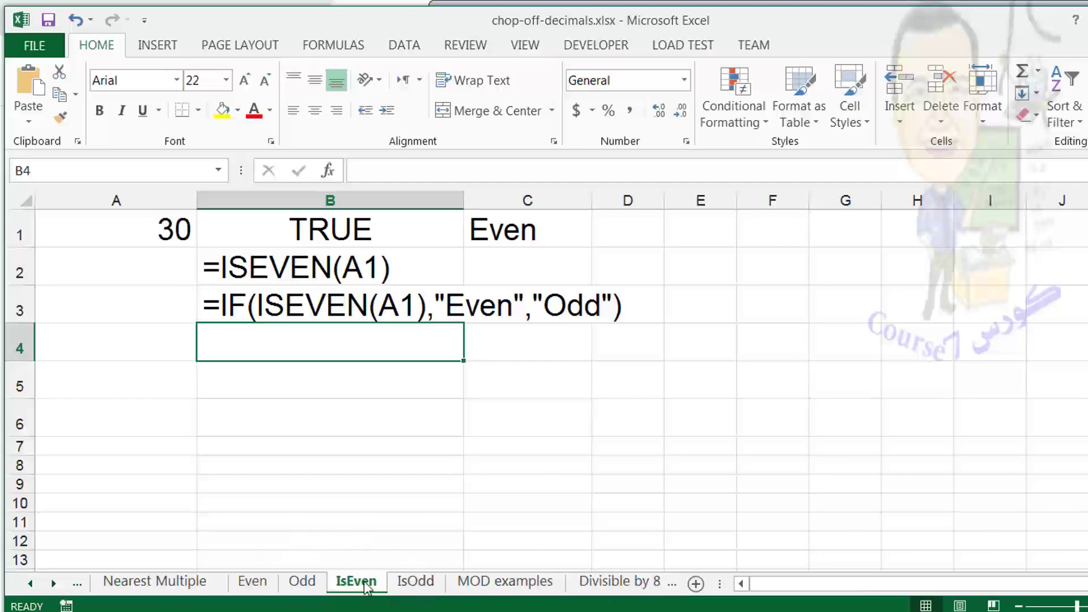
click(401, 583)
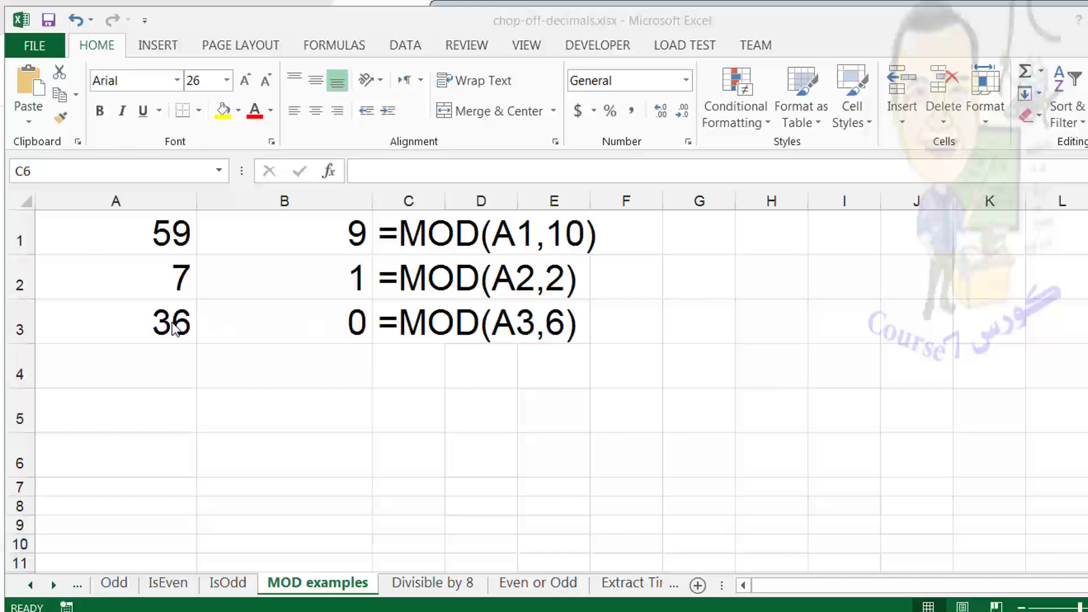
Check that B3's =MOD(A3,6) returns 0 for 36, then go to the Divisible by 8 sheet.
click(293, 329)
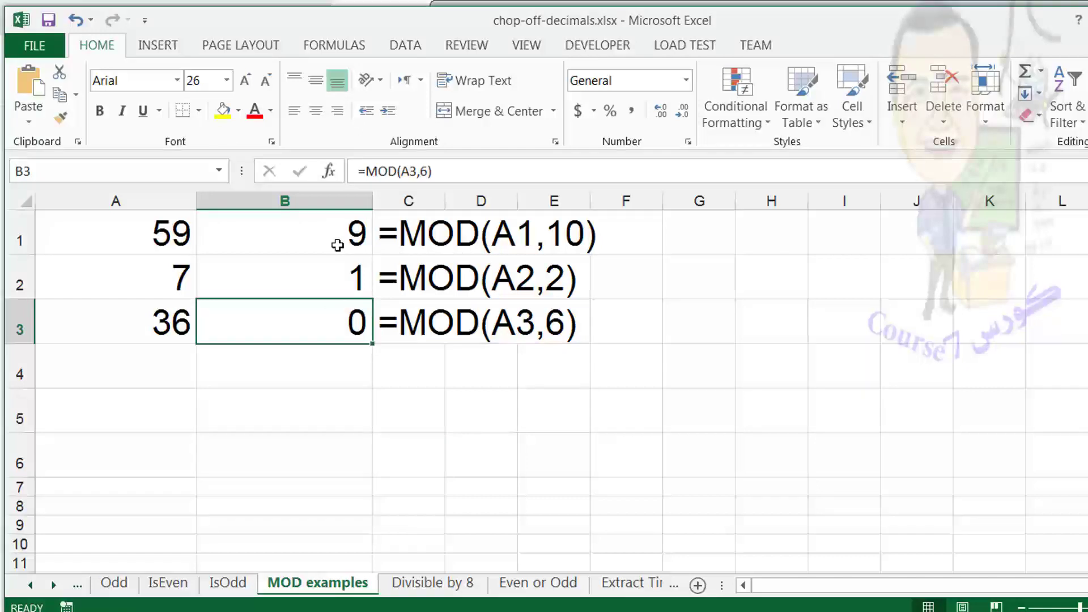
click(434, 584)
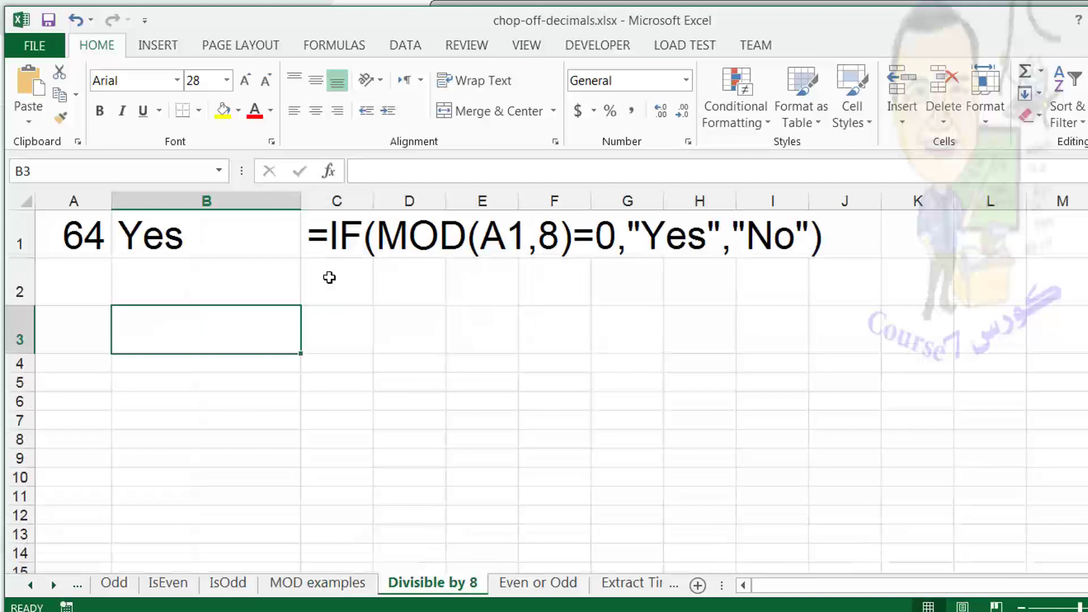
Inspect the number 64 in A1, the divisibility check in B1 and the formula text in C1.
click(78, 237)
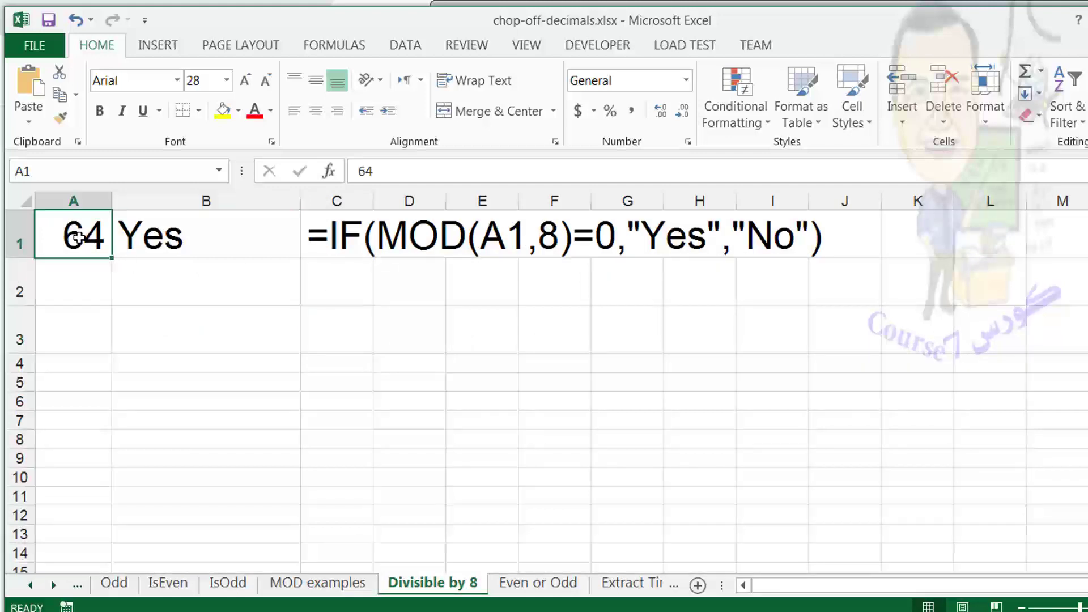
click(194, 236)
click(78, 230)
click(193, 243)
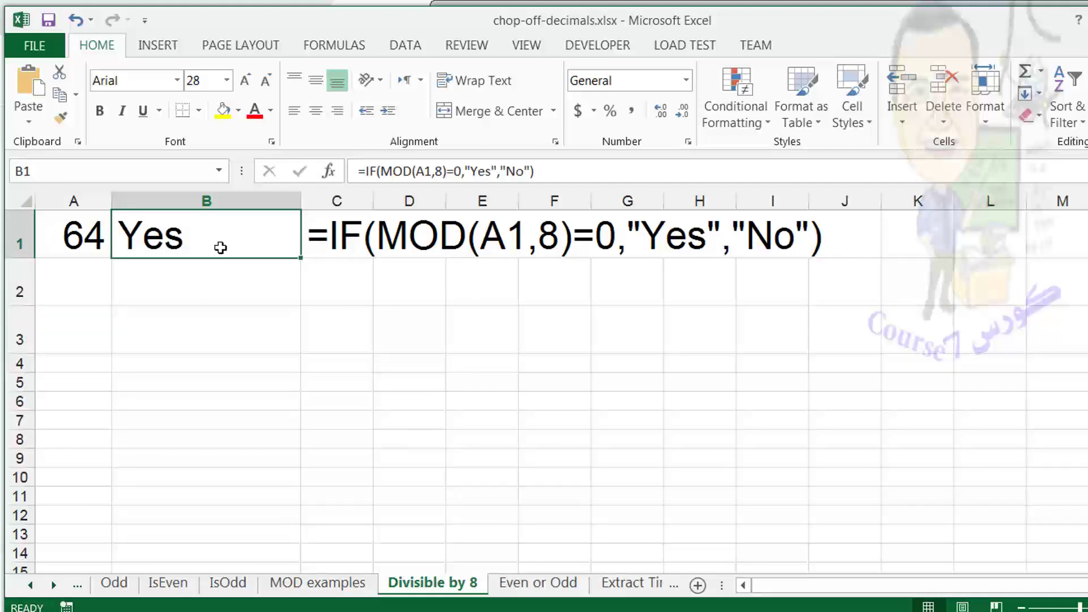
click(348, 241)
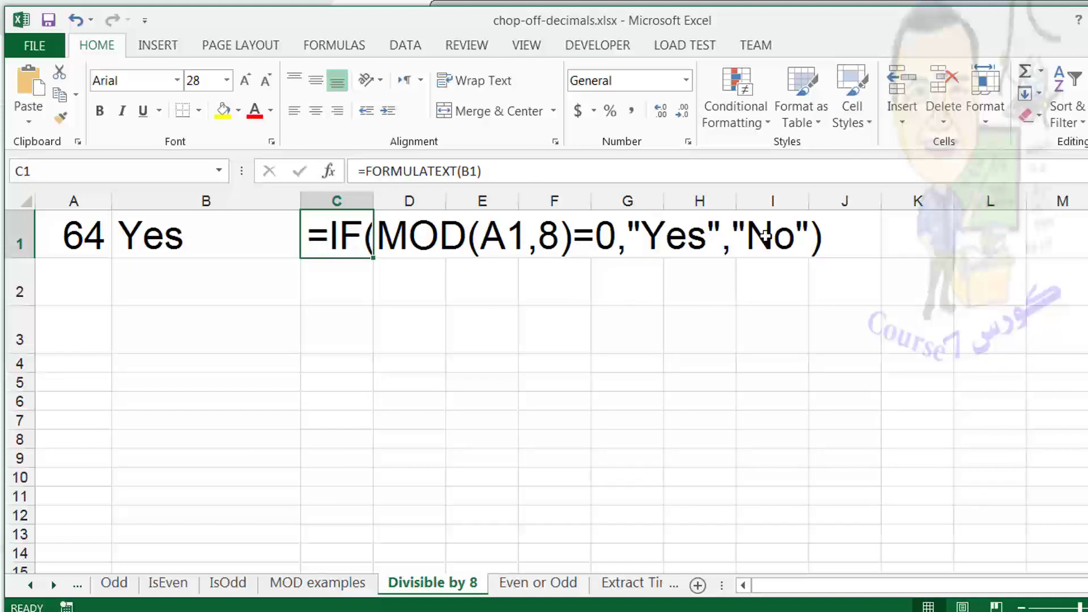
Replace 64 in A1 with 44 so B1 answers No.
click(99, 237)
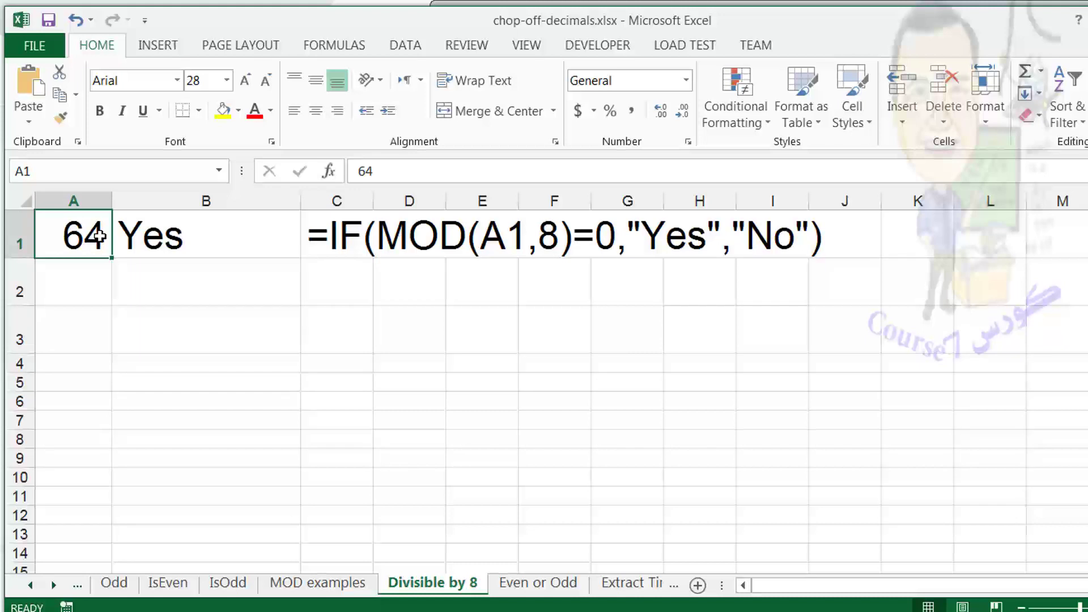
text(44)
click(169, 318)
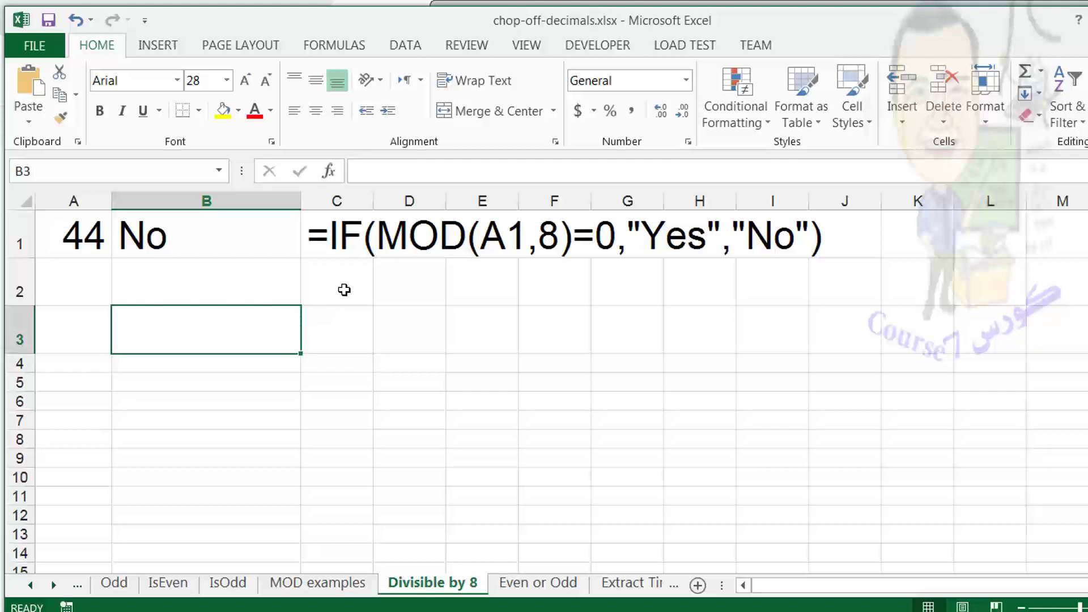
click(784, 590)
On the Even or Odd sheet, enter 77 in A1 to get Odd, then change it to 70.
click(533, 584)
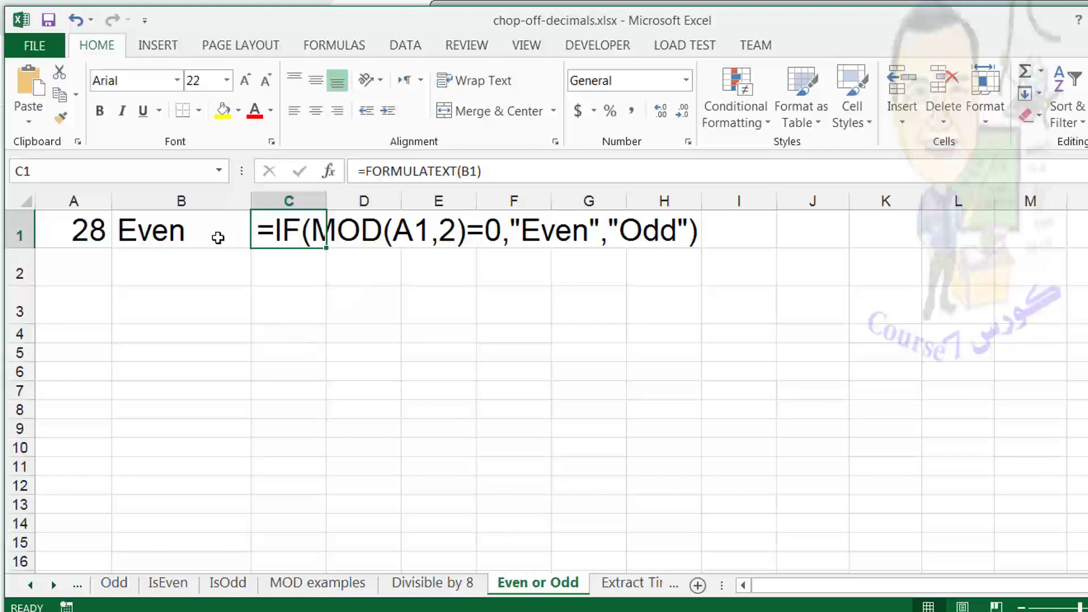
click(72, 227)
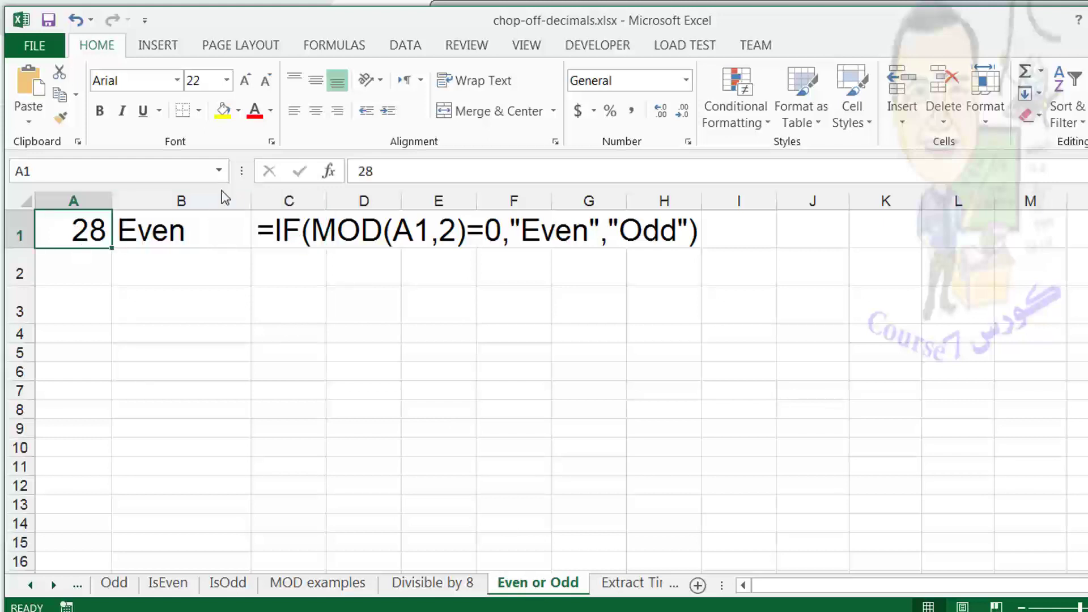
text(7)
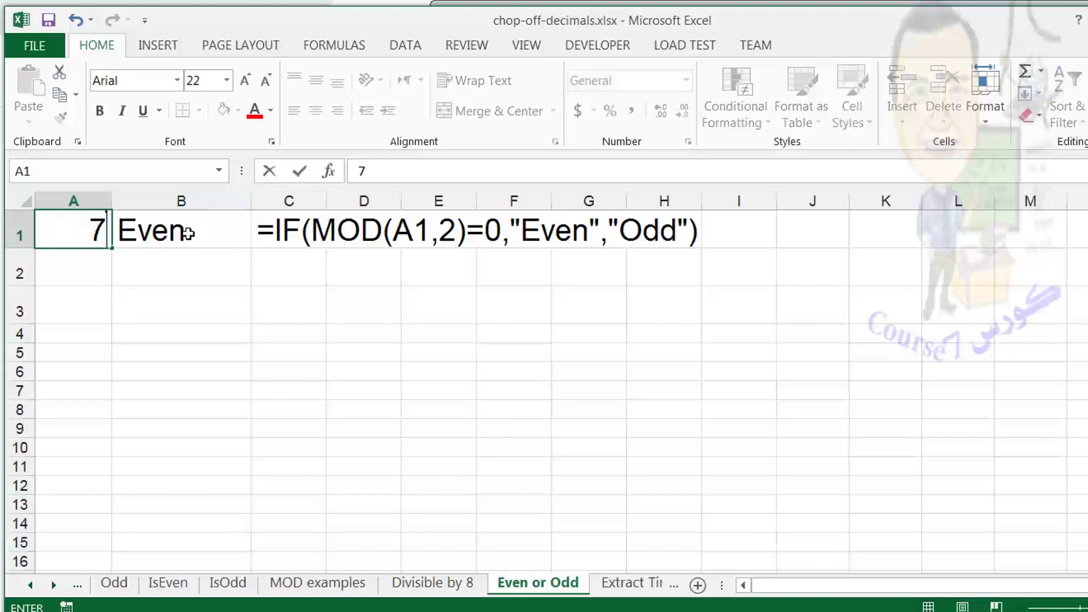
text(7)
click(204, 294)
click(105, 230)
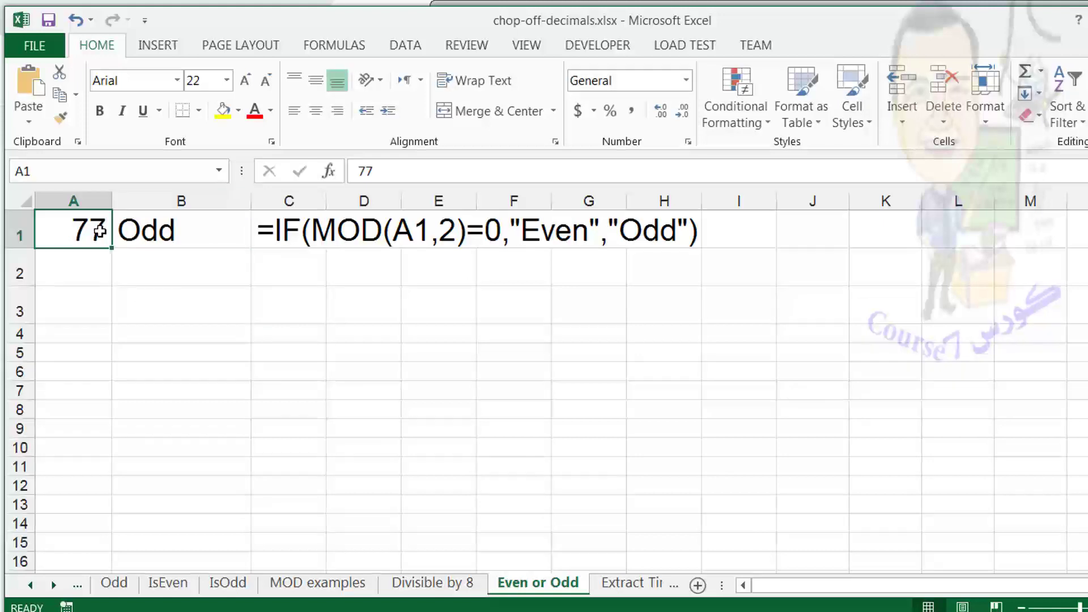
text(70)
click(156, 308)
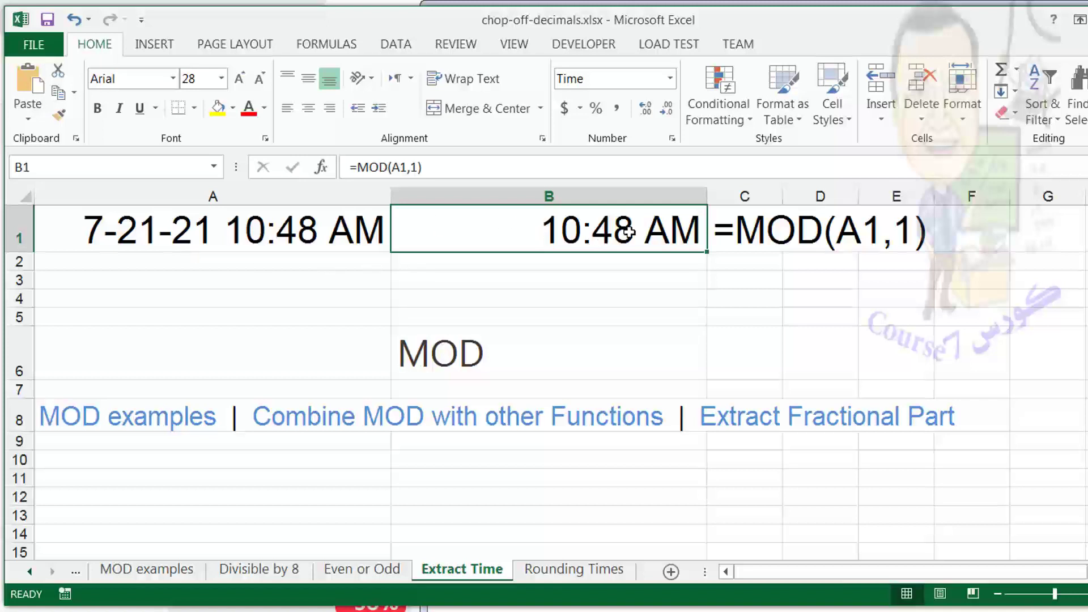
Switch to the Rounding Times sheet.
click(568, 570)
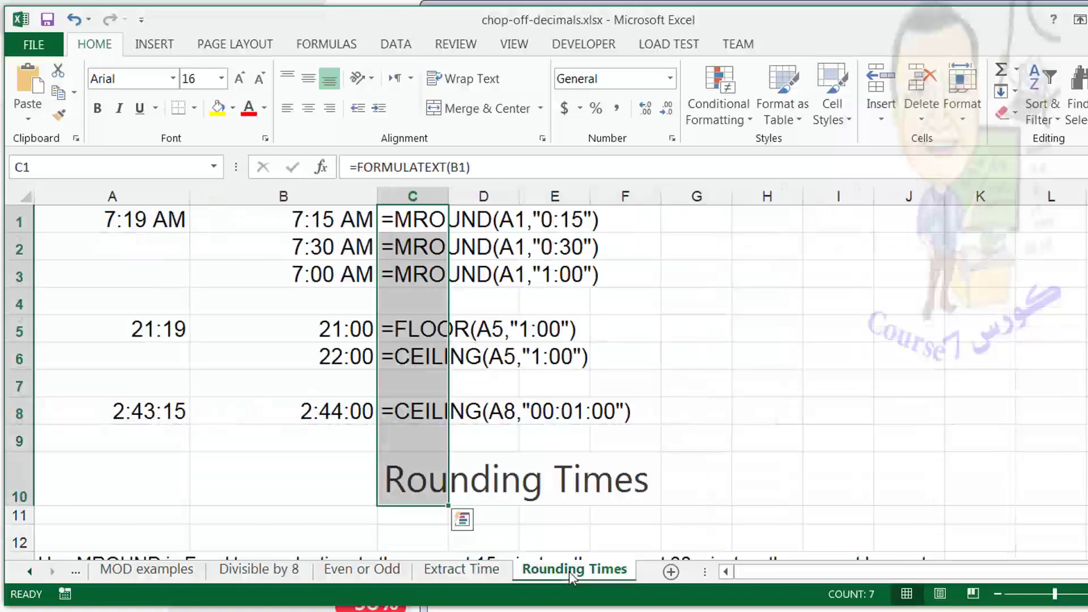
Review the A1 time, MROUND results in B1 and B3, FLOOR in B5, and their column C formula text.
click(428, 247)
click(430, 218)
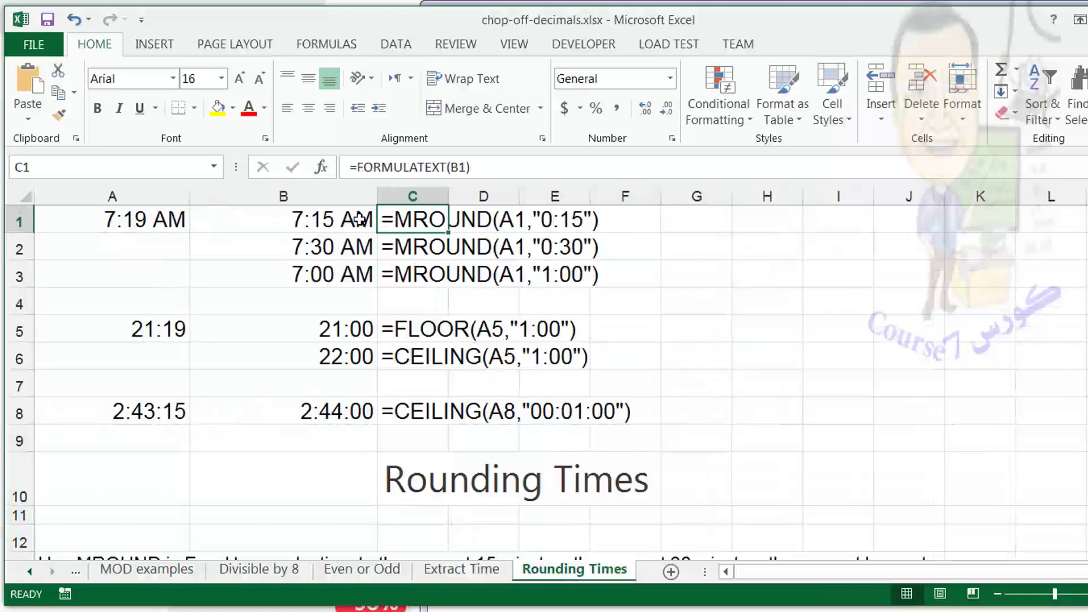
click(142, 221)
click(300, 224)
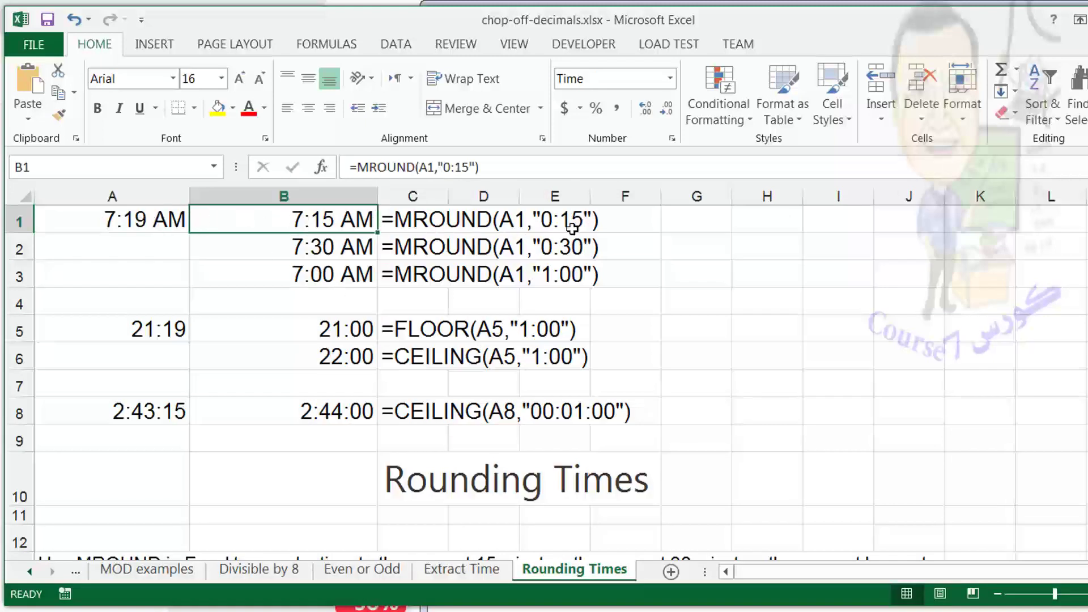
click(447, 250)
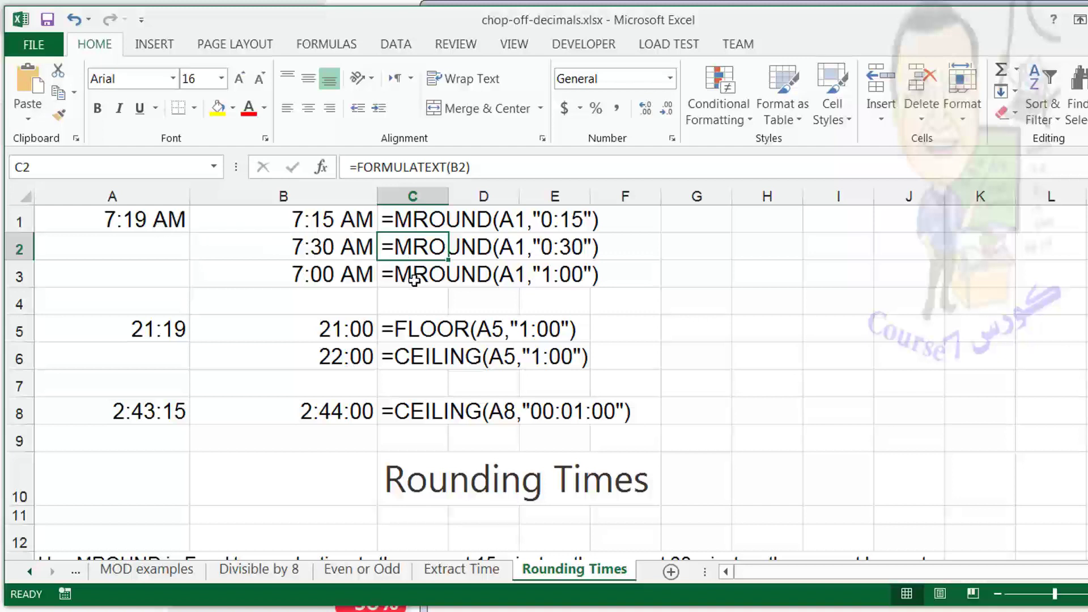
click(414, 278)
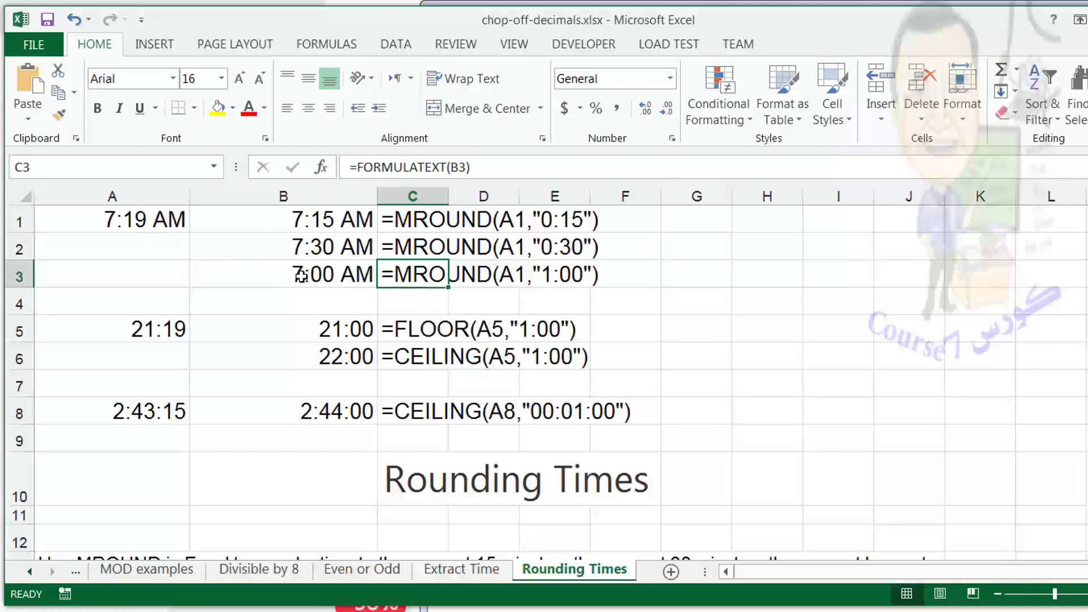
click(296, 274)
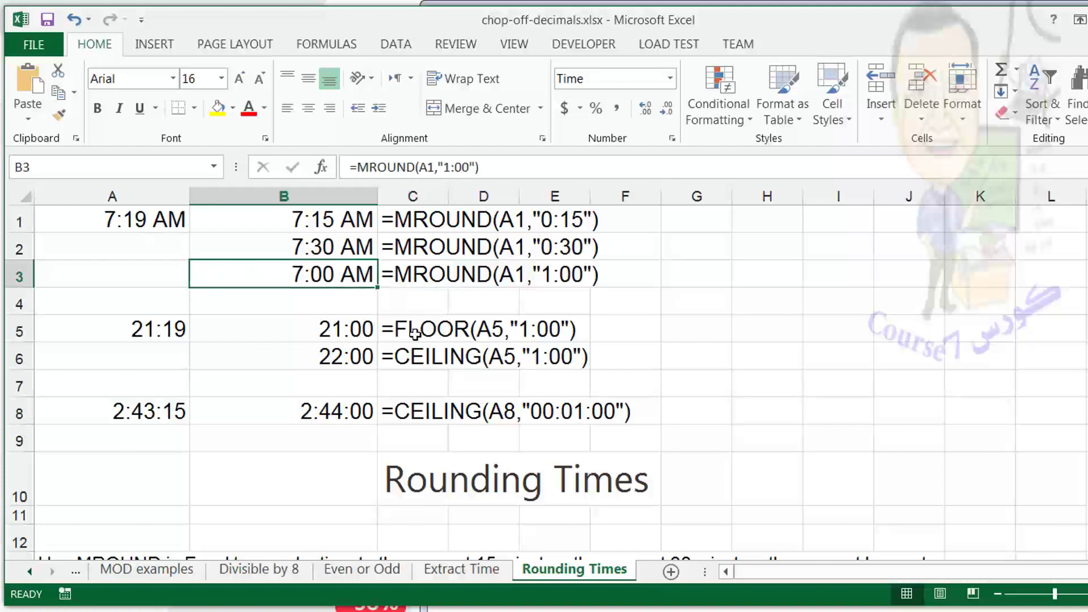
click(356, 333)
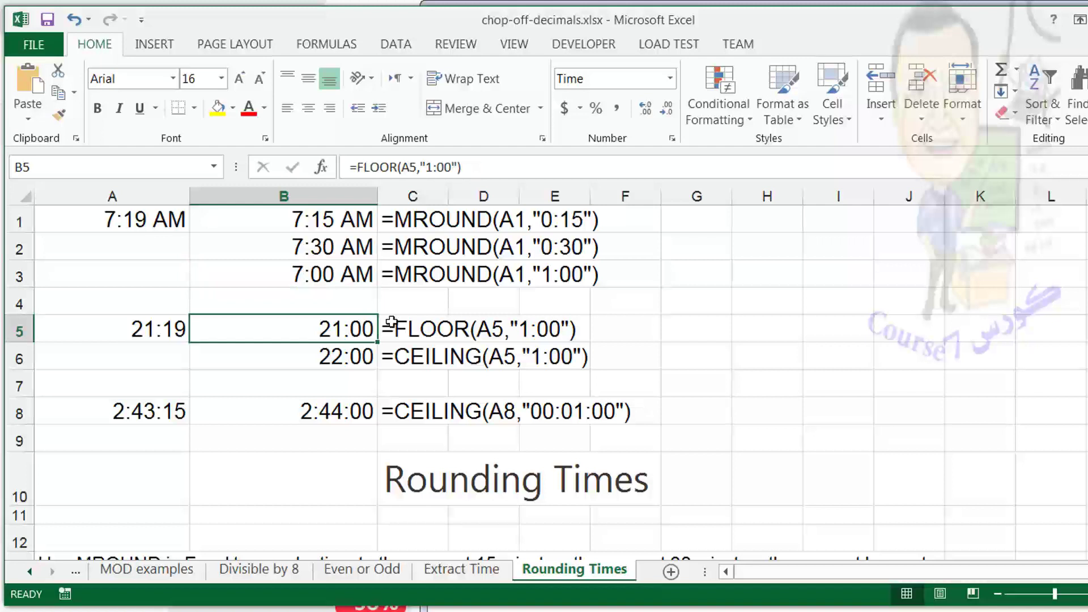
click(434, 330)
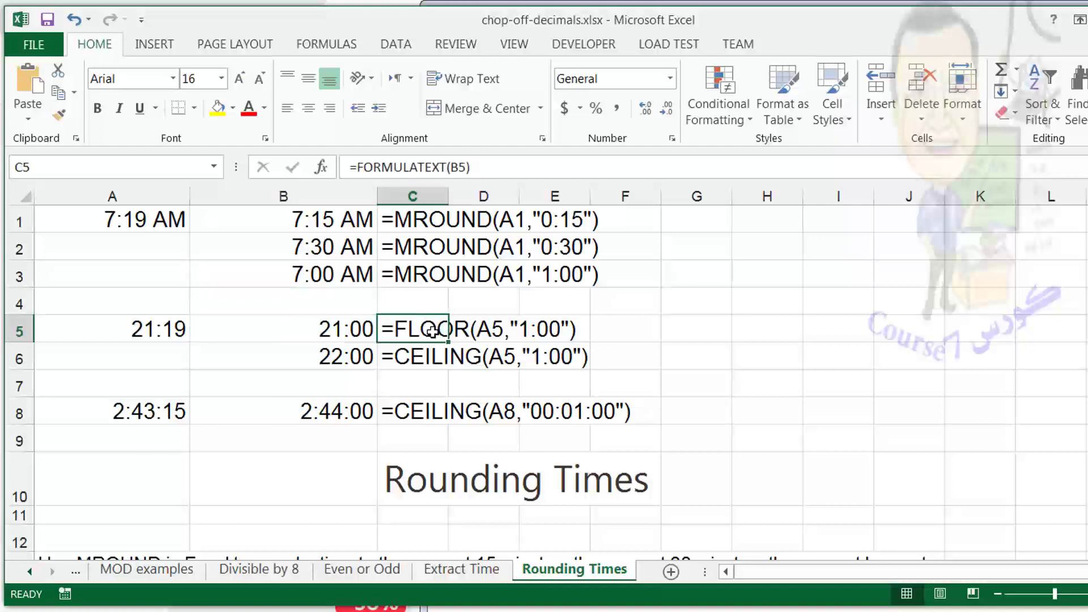
click(331, 332)
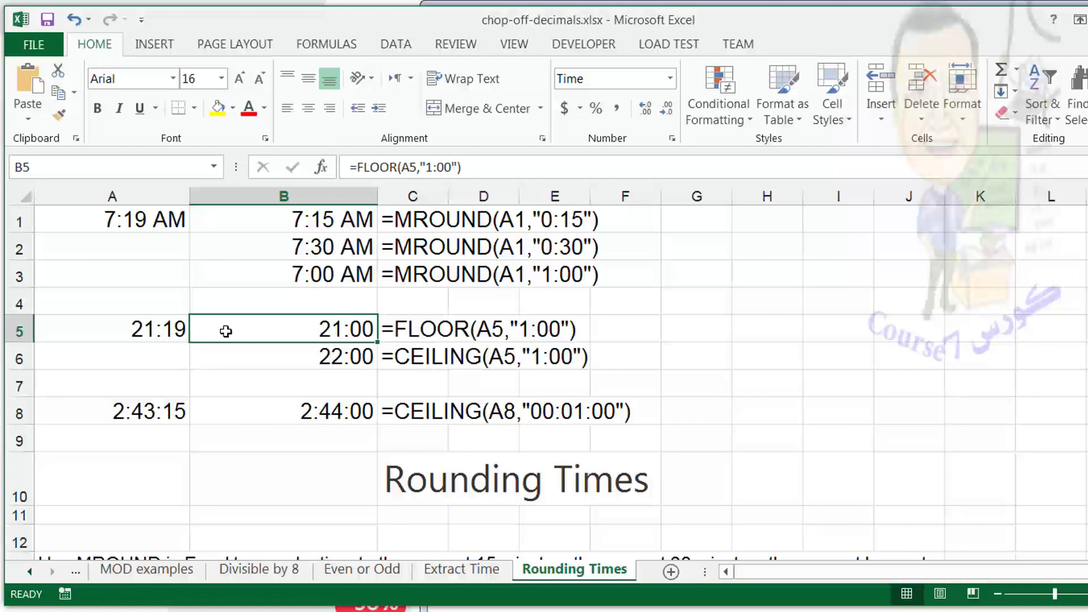
click(163, 337)
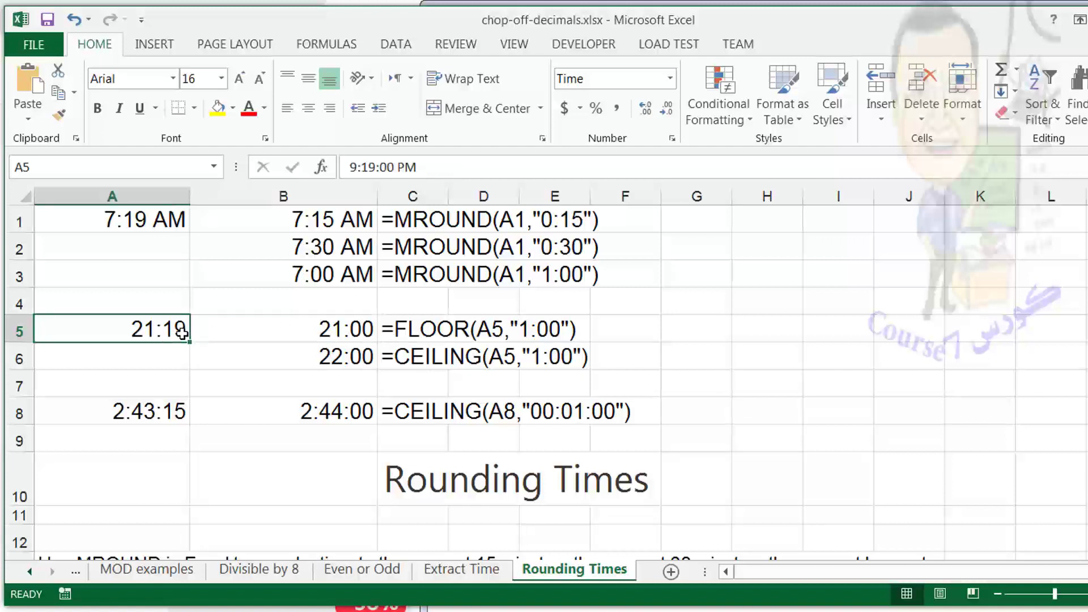
click(408, 330)
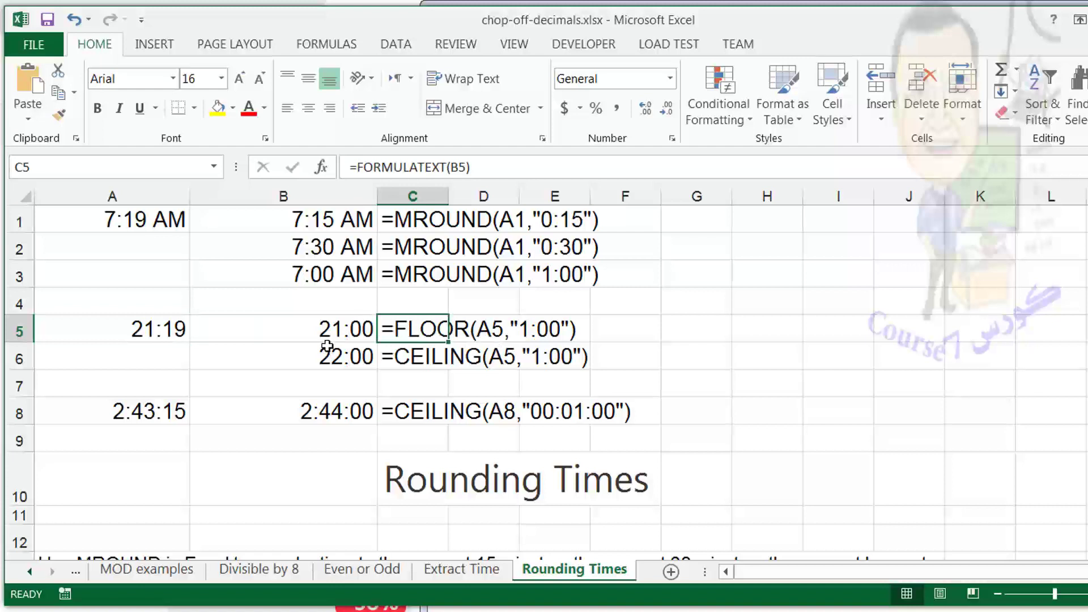
click(430, 358)
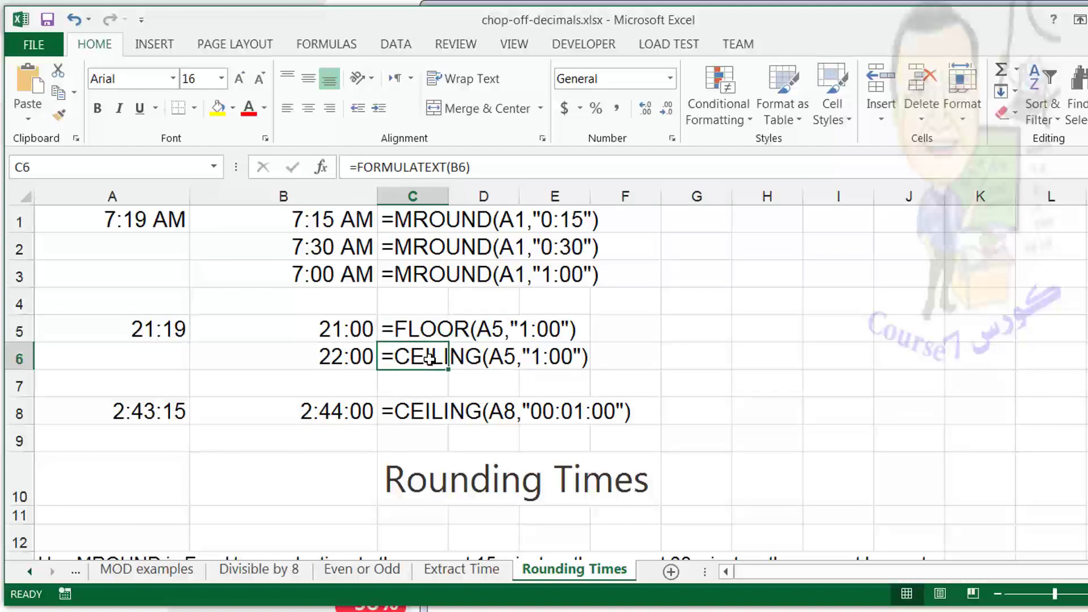
click(344, 357)
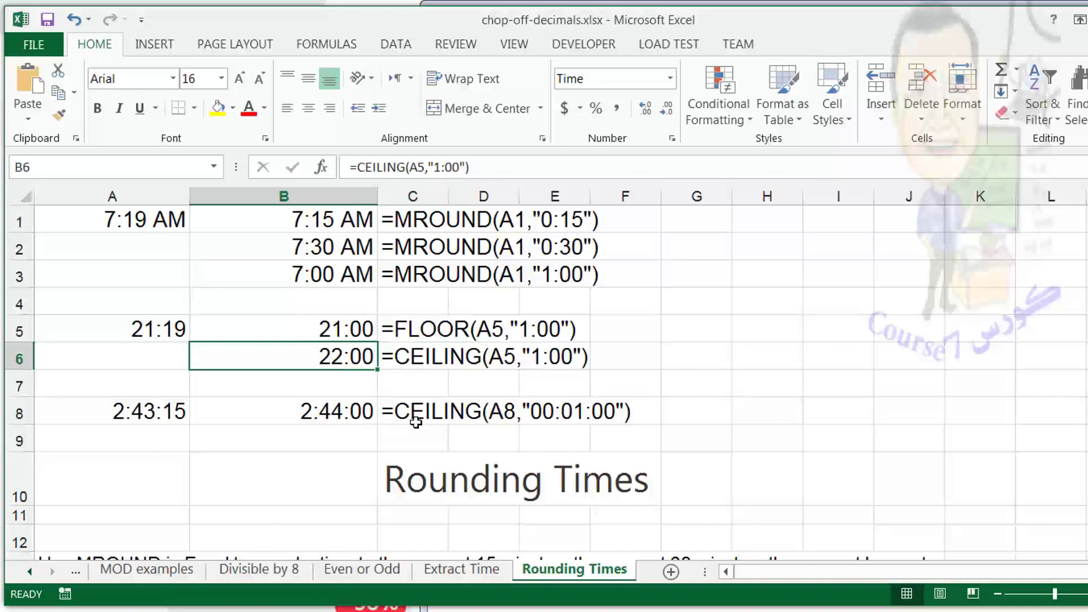
click(337, 417)
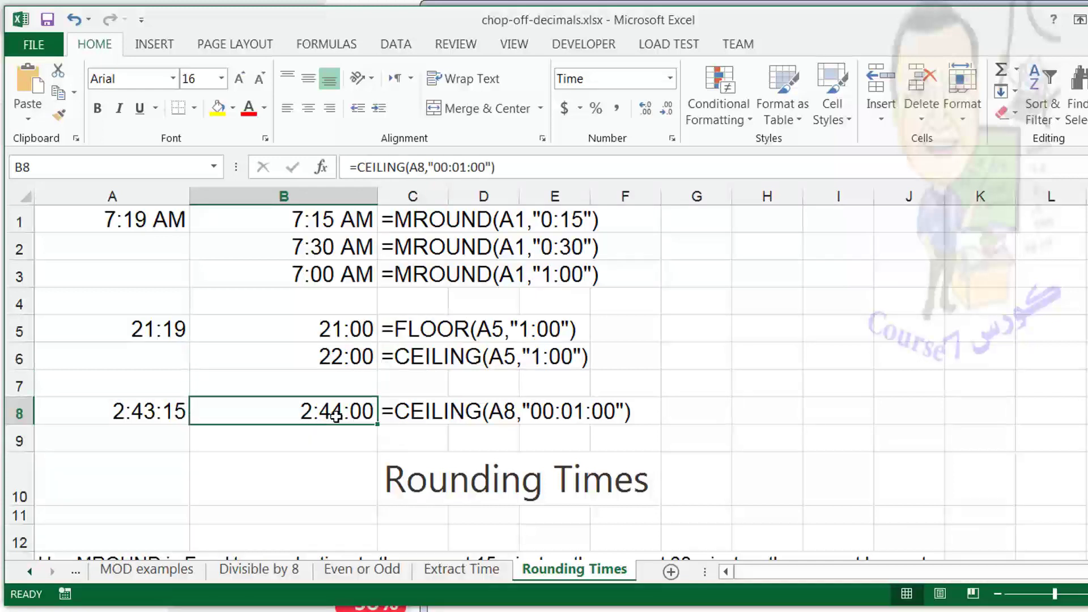
click(434, 414)
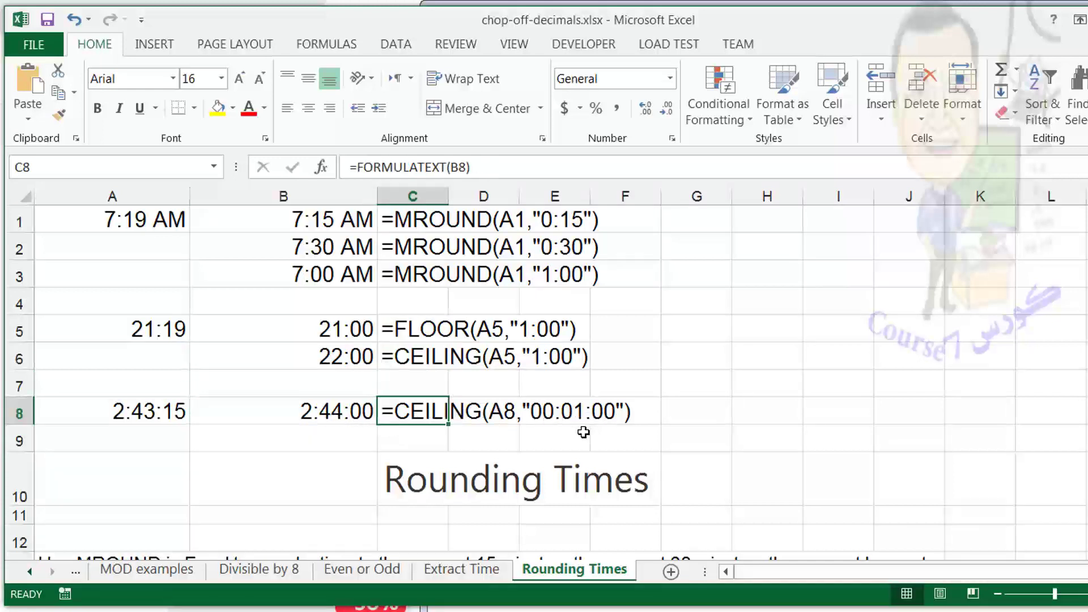
click(163, 415)
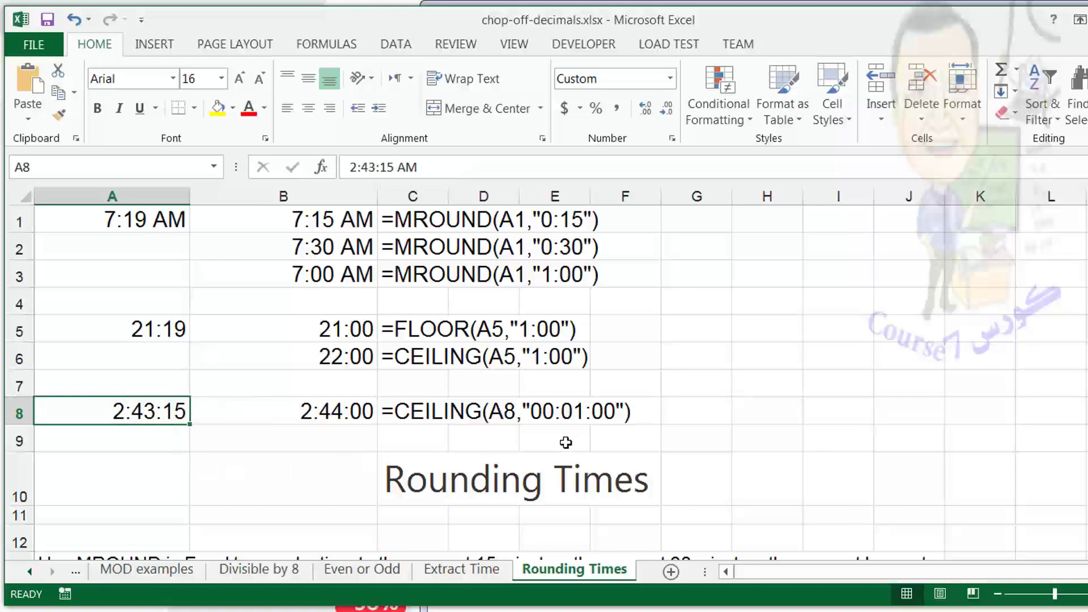
click(466, 414)
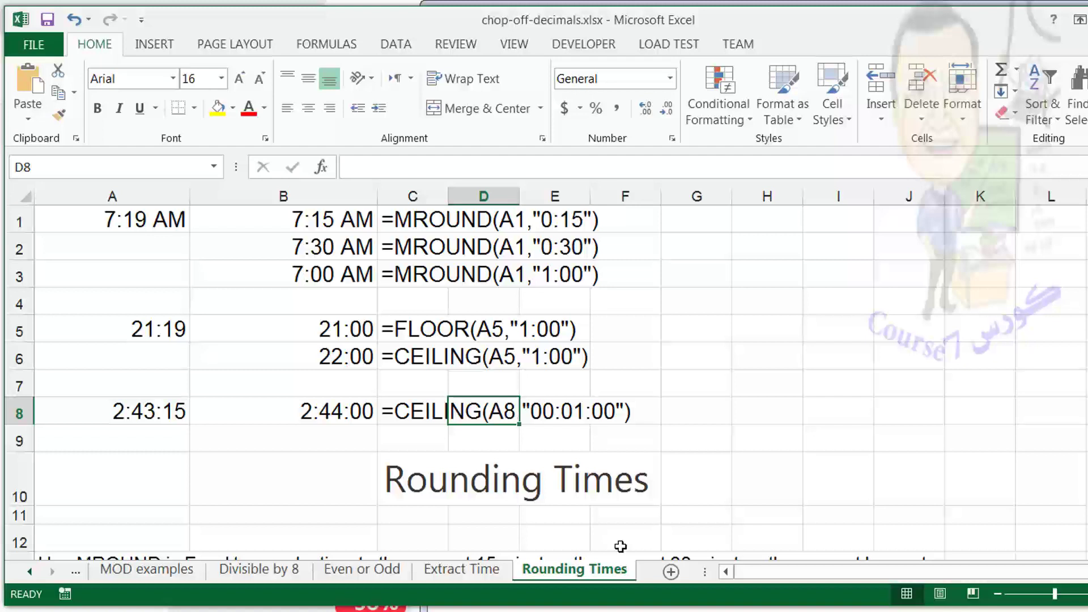
right_click(37, 576)
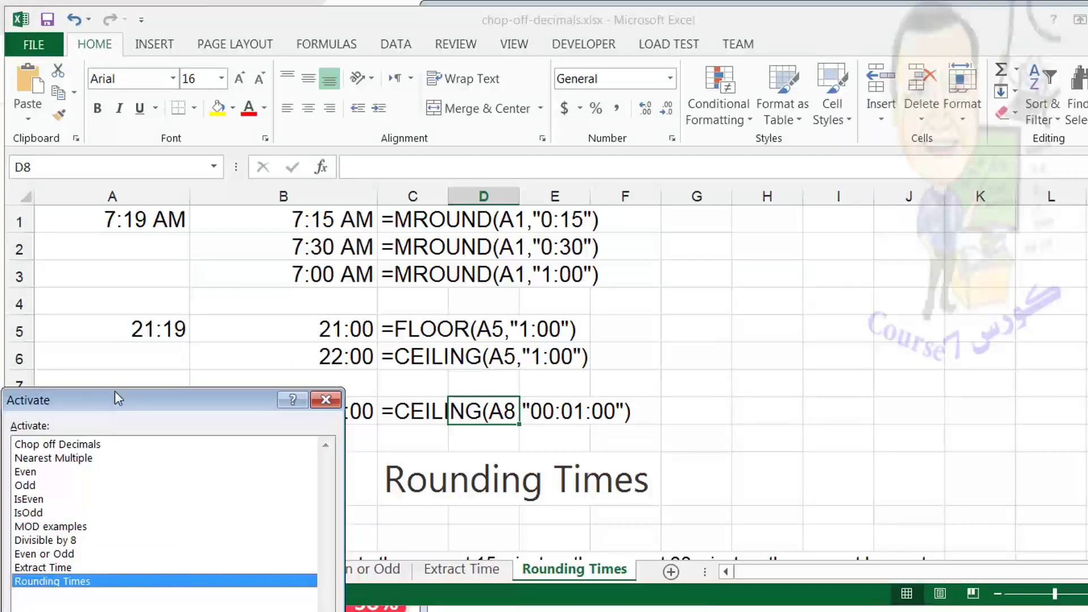
drag(115, 392, 278, 247)
click(263, 300)
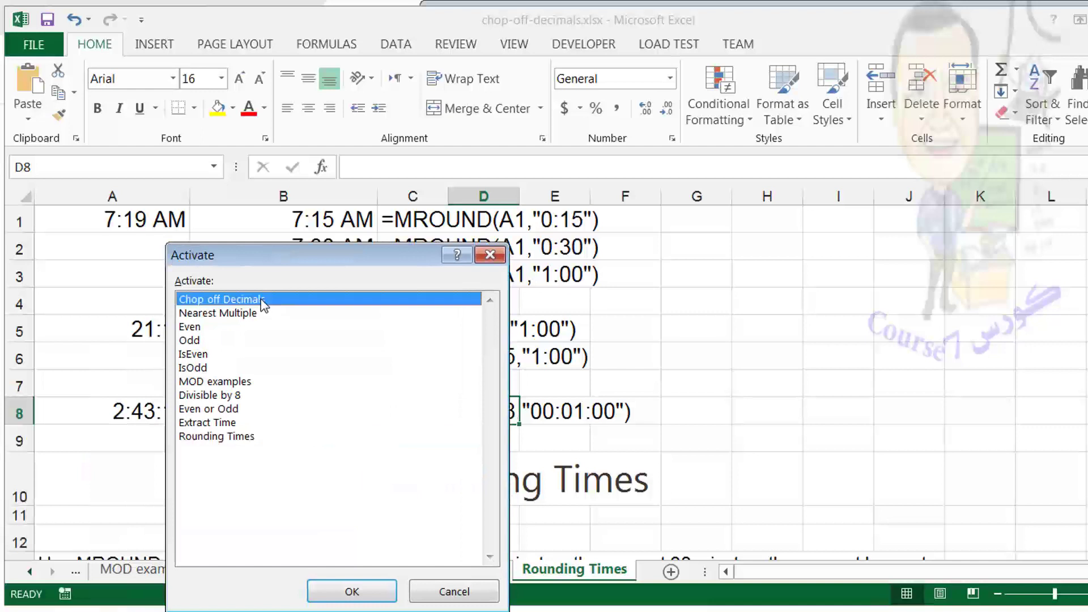
click(242, 314)
click(236, 327)
click(236, 340)
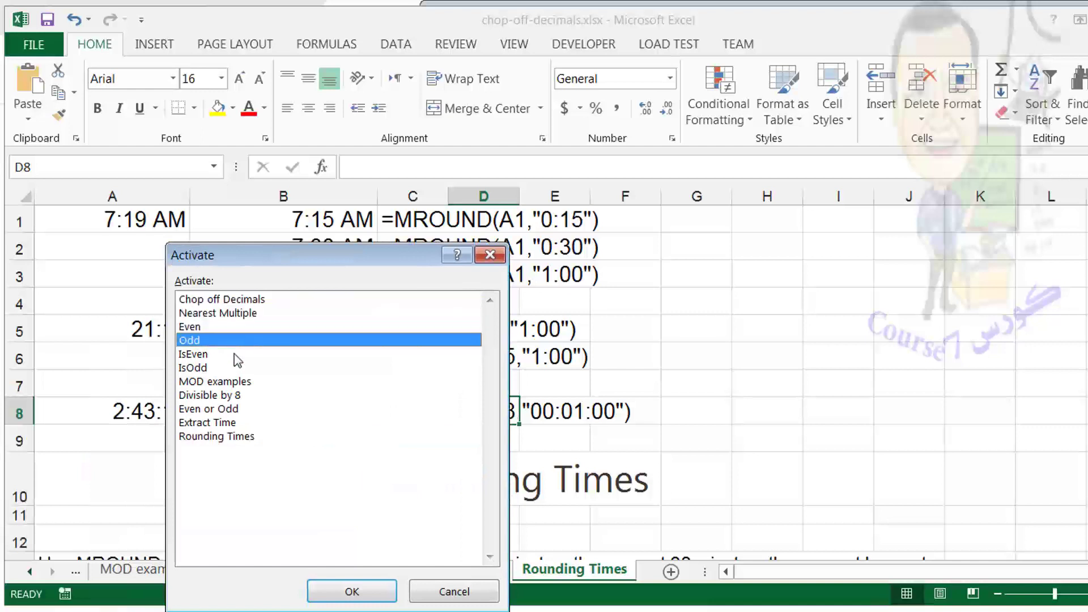
click(237, 353)
click(234, 368)
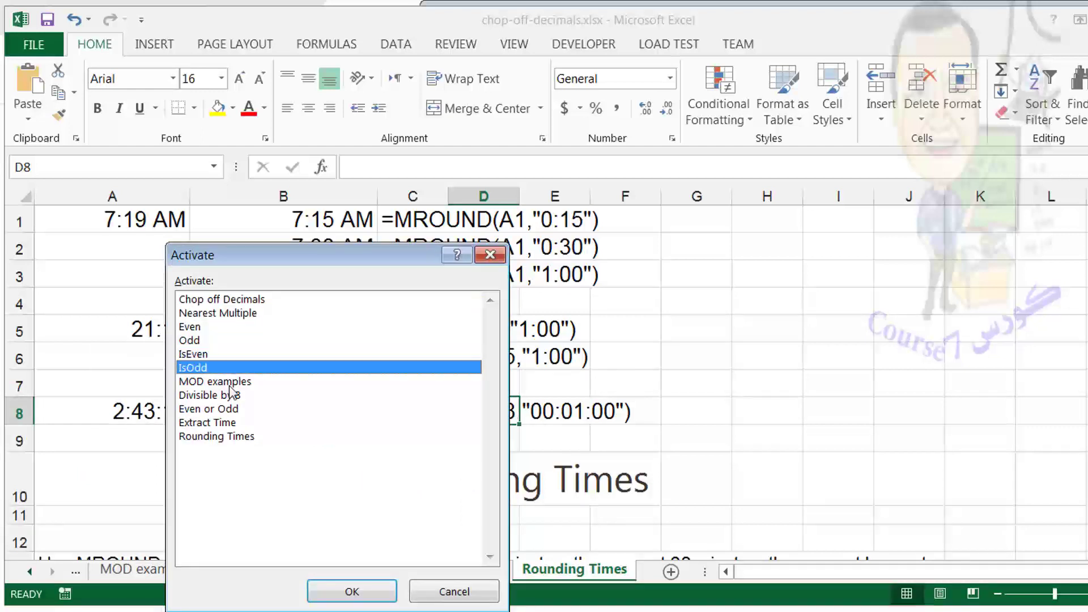
click(230, 381)
click(229, 395)
click(227, 407)
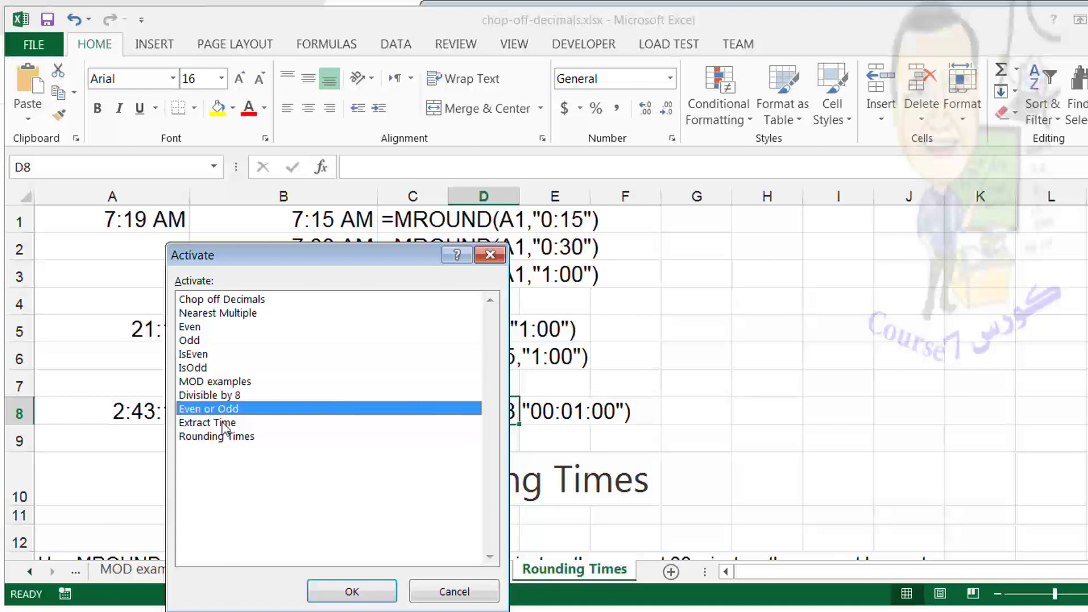
click(223, 422)
click(224, 435)
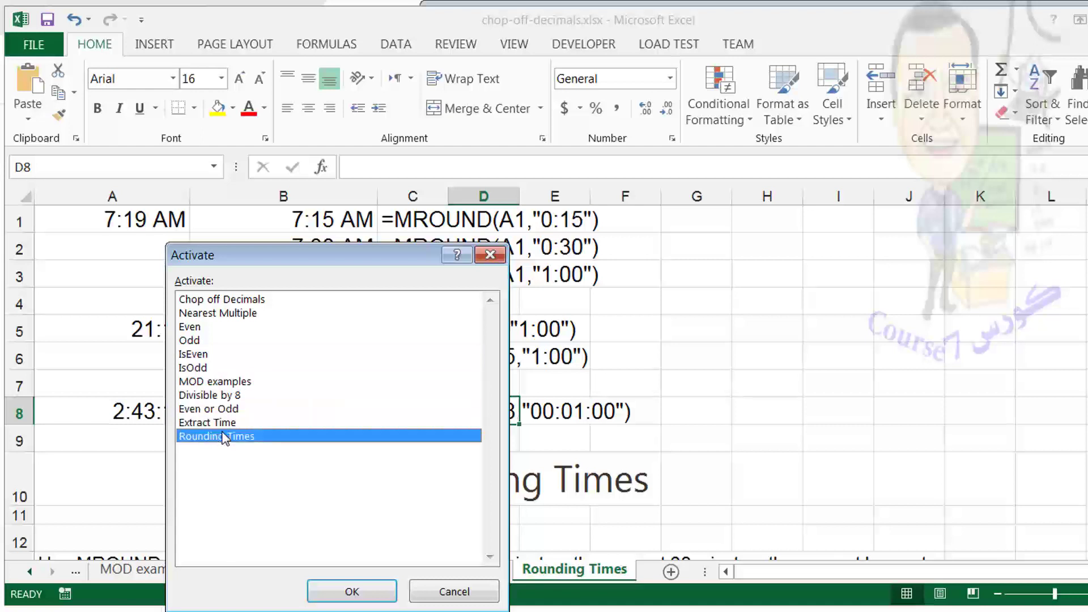
click(457, 593)
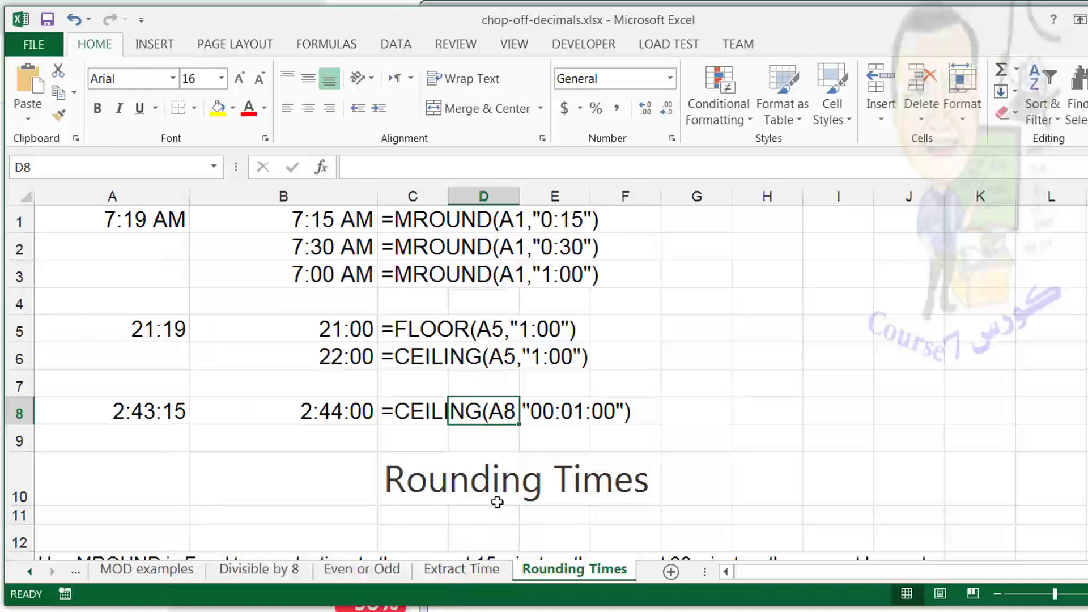